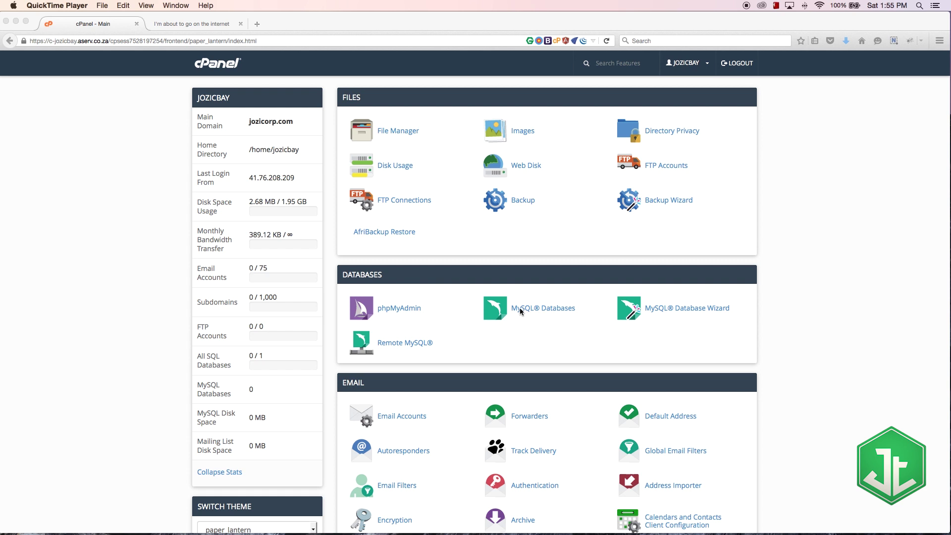
# Open phpMyAdmin in a new tab and load the MySQL Databases page
pyautogui.rightClick(390, 308)
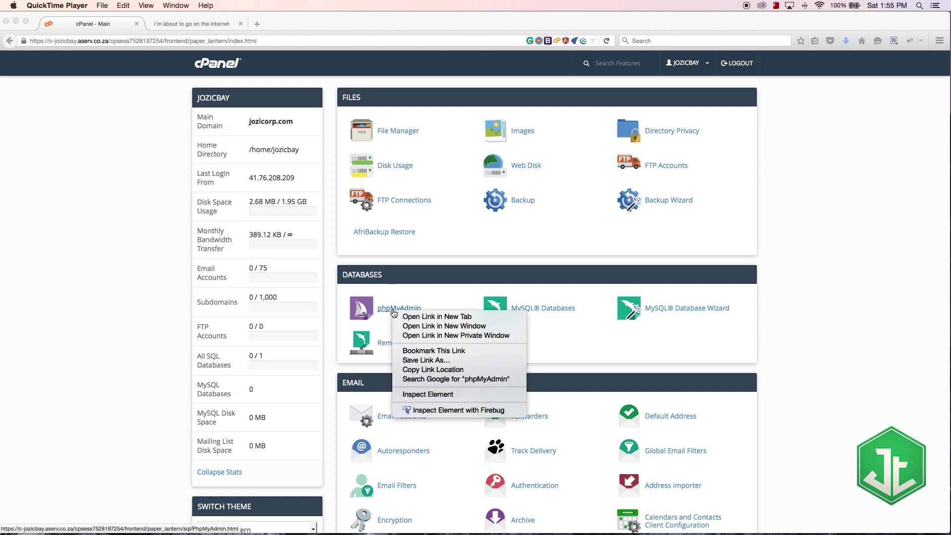
pyautogui.click(414, 315)
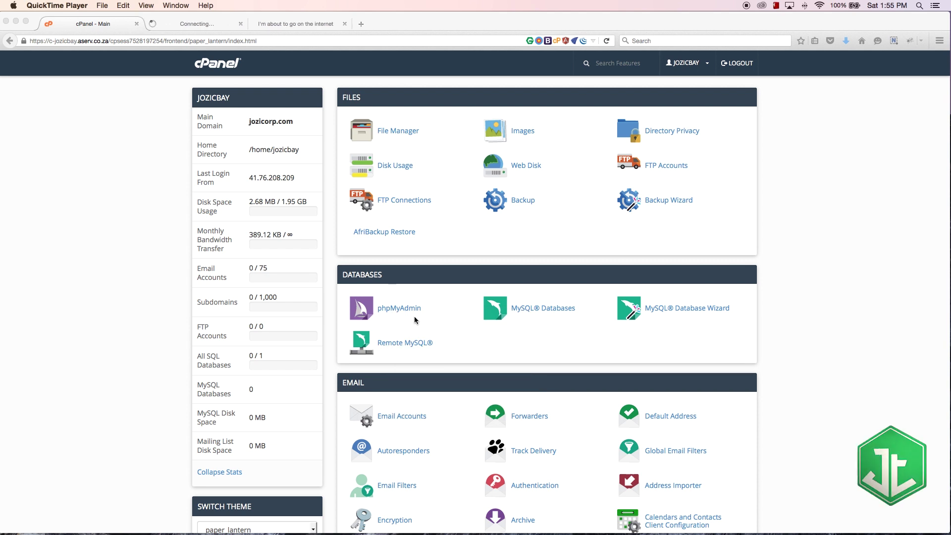
pyautogui.click(526, 308)
pyautogui.click(521, 310)
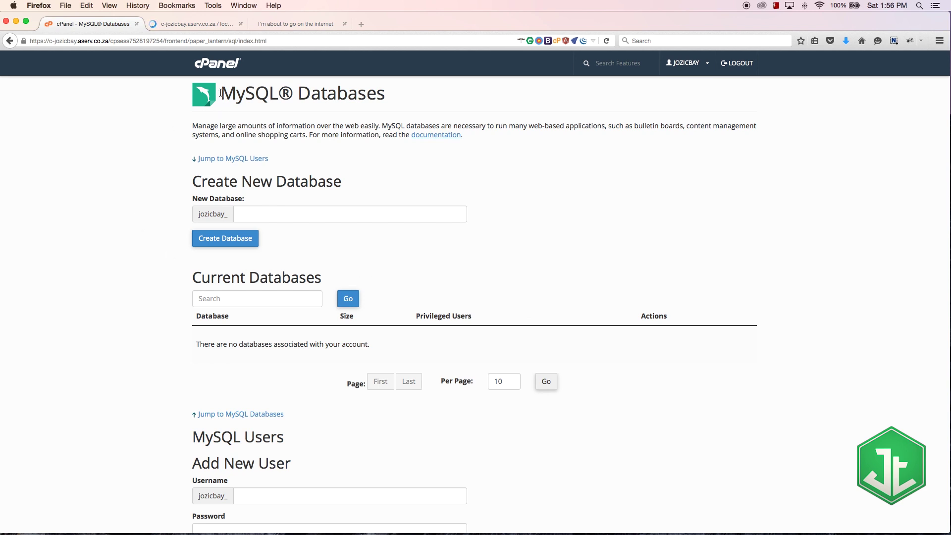
# Point out the page introduction and the Create New Database section, then switch to phpMyAdmin
pyautogui.moveTo(221, 93); pyautogui.dragTo(286, 215)
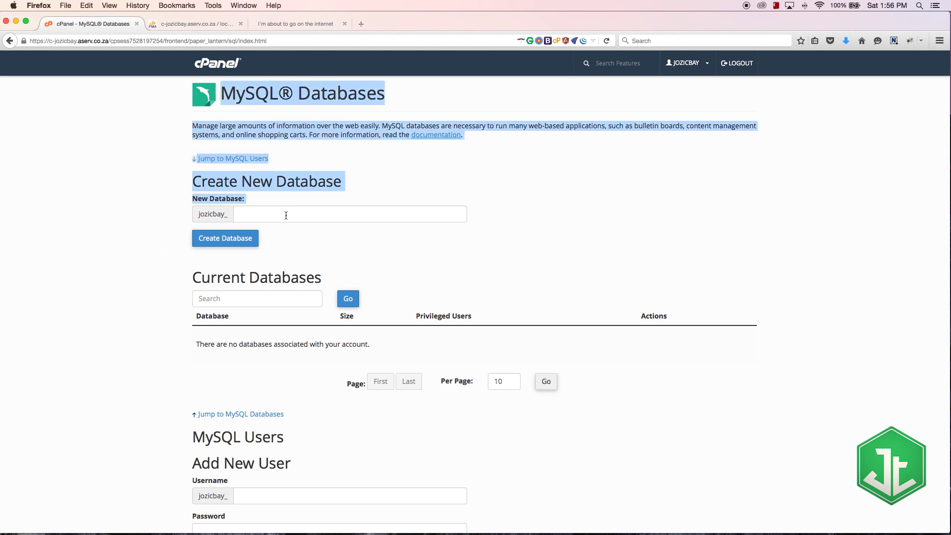
pyautogui.click(323, 144)
pyautogui.moveTo(193, 182); pyautogui.dragTo(341, 180)
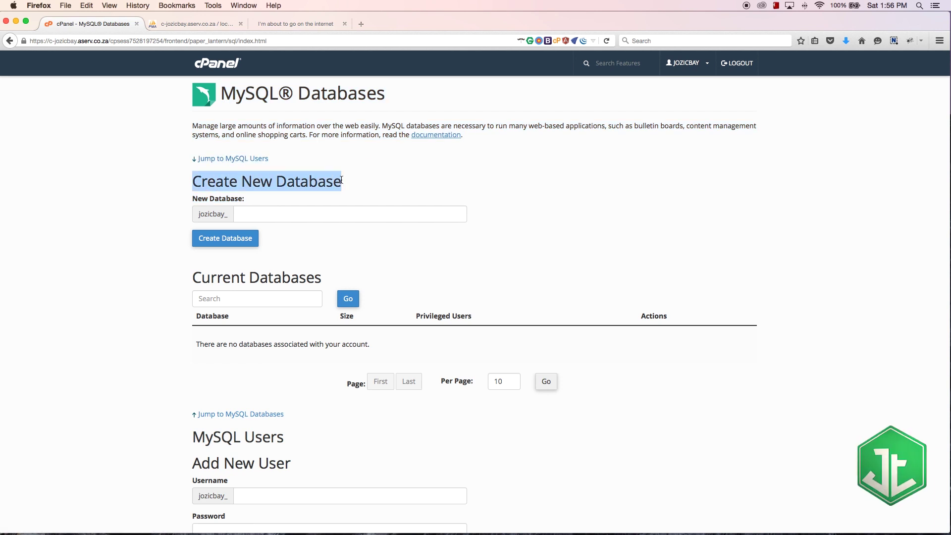
pyautogui.click(275, 213)
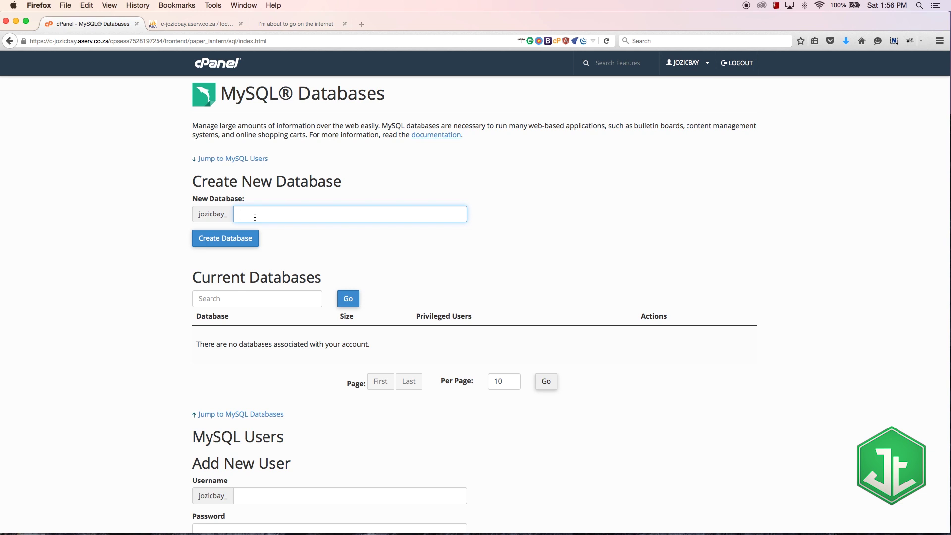
pyautogui.scroll(-2, 157, 239)
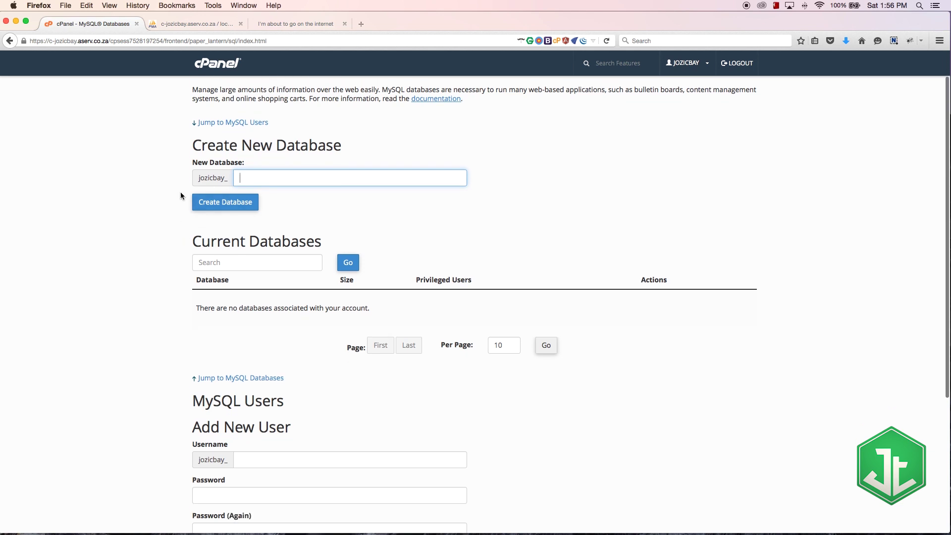
pyautogui.click(171, 25)
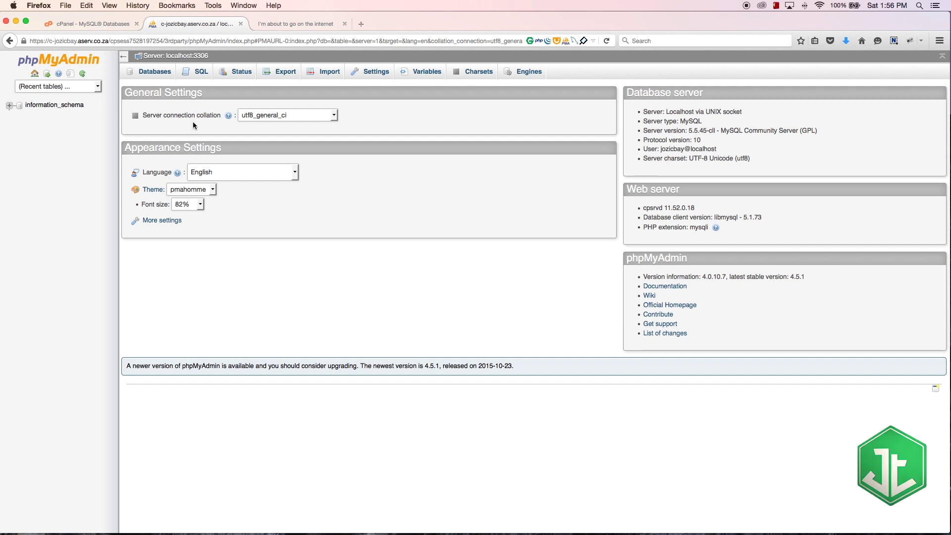
pyautogui.click(105, 27)
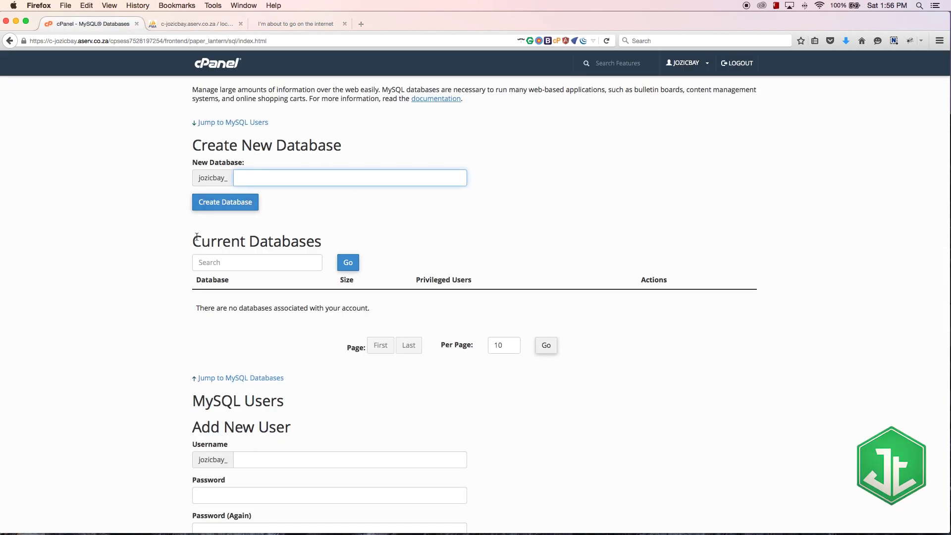
pyautogui.click(179, 22)
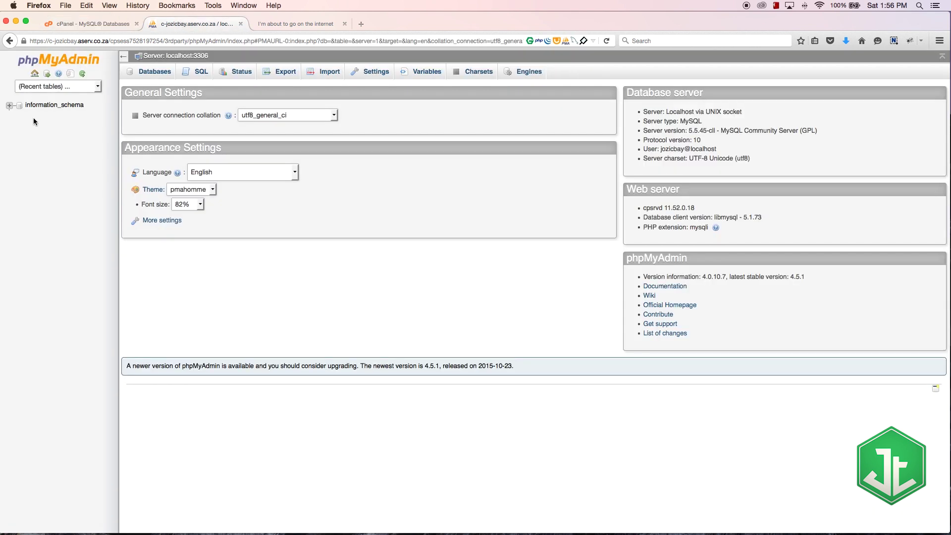
pyautogui.click(10, 106)
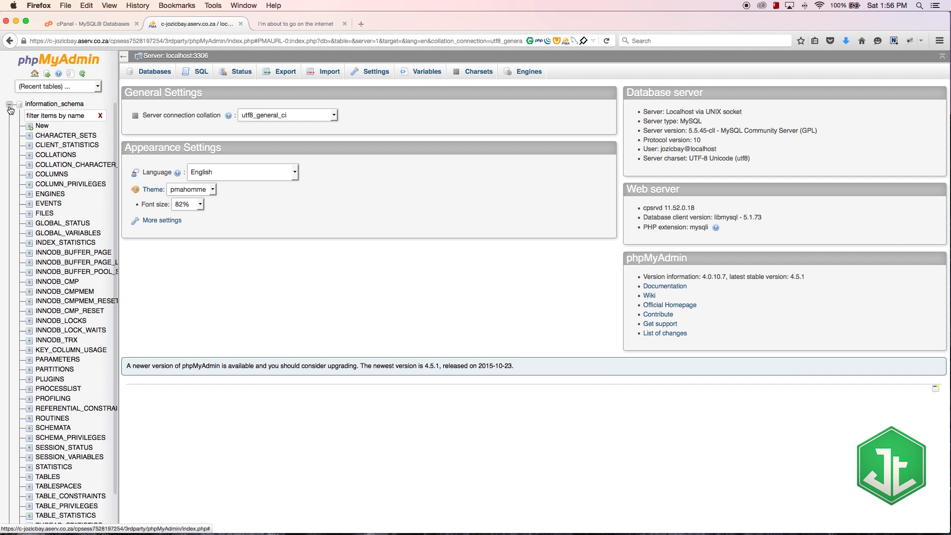
pyautogui.click(9, 106)
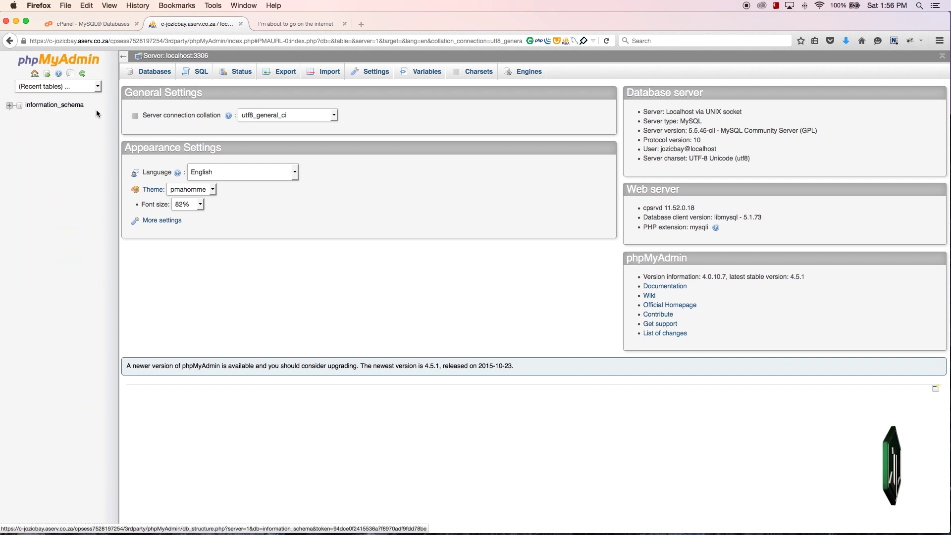
# Create the database 'quentin', which becomes jozicbay_quentin, and note the confirmation
pyautogui.click(99, 24)
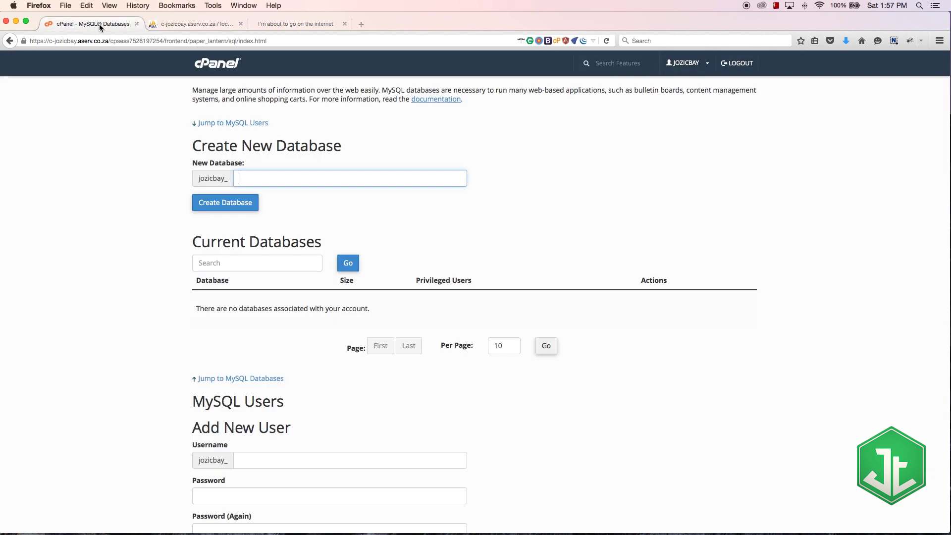
pyautogui.scroll(1, 127, 154)
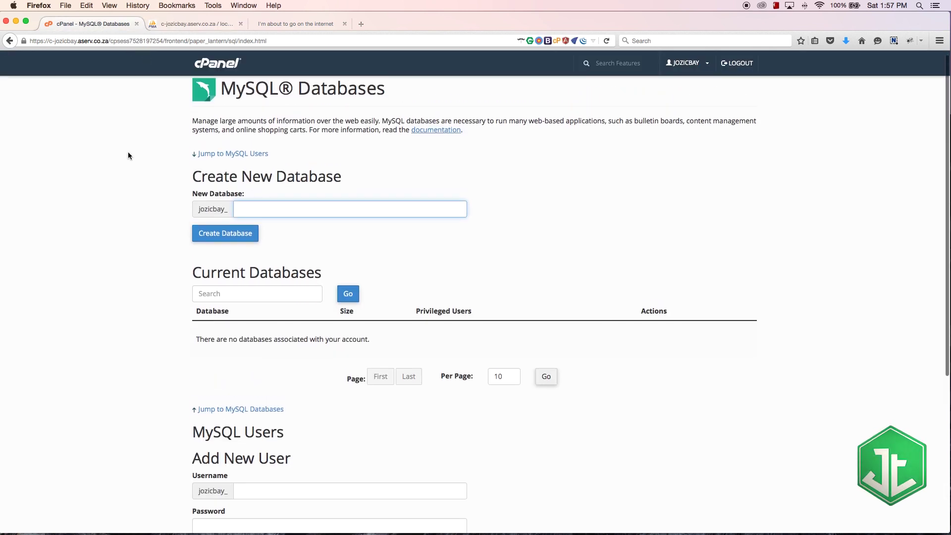
pyautogui.click(266, 214)
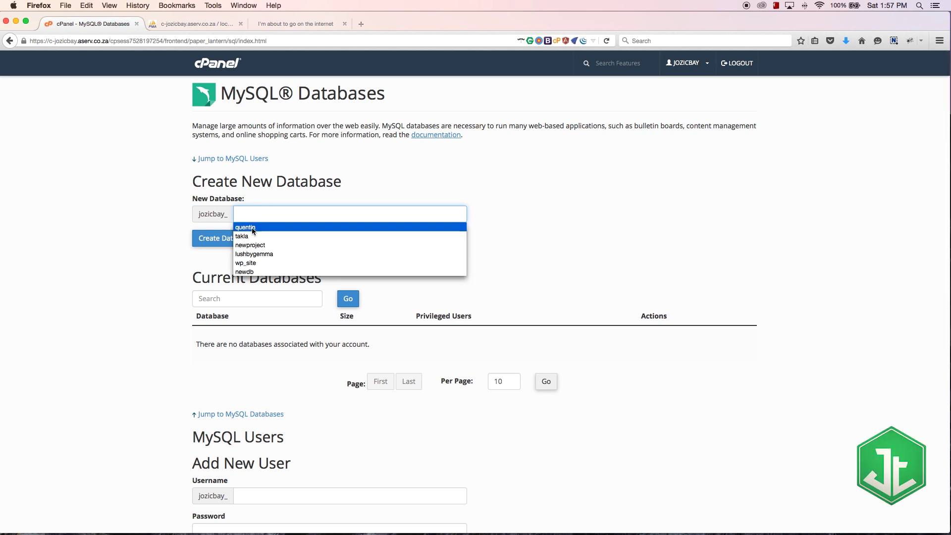
pyautogui.click(209, 216)
pyautogui.click(250, 215)
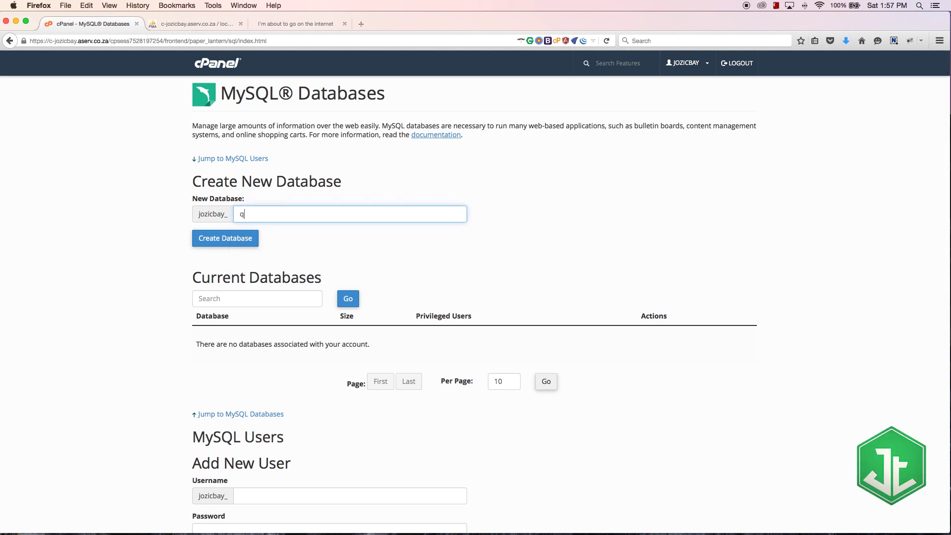
pyautogui.write('q')
pyautogui.press('Down')
pyautogui.press('Return')
pyautogui.click(231, 247)
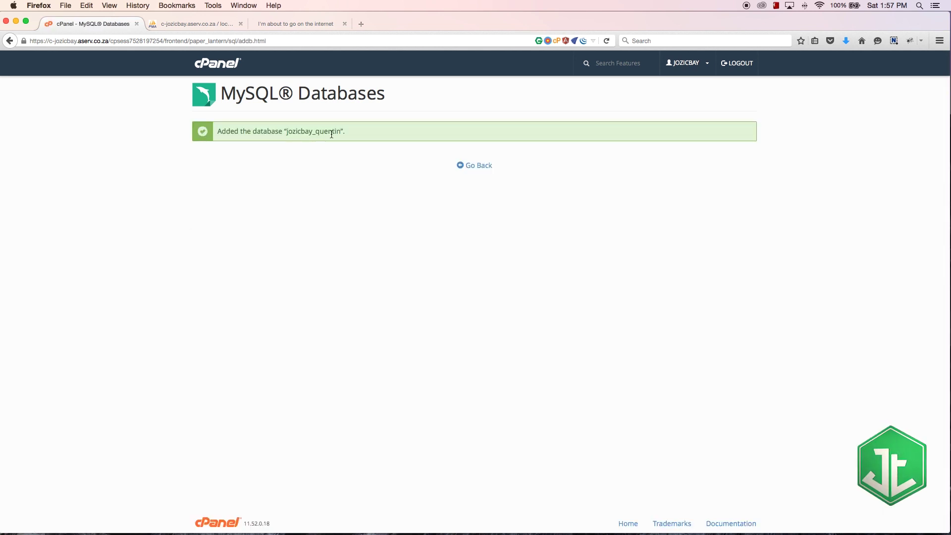
pyautogui.moveTo(346, 132); pyautogui.dragTo(253, 131)
pyautogui.click(464, 212)
pyautogui.click(476, 169)
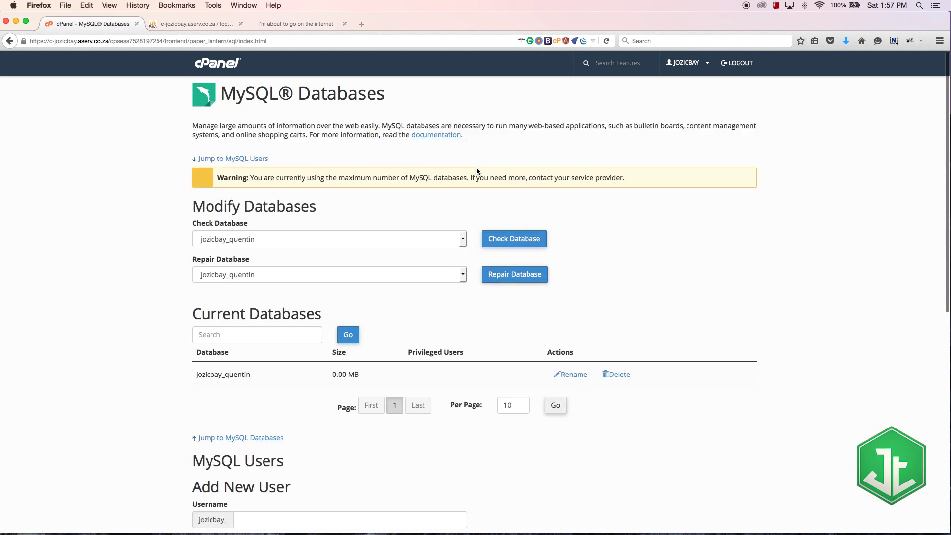
pyautogui.moveTo(637, 179); pyautogui.dragTo(188, 179)
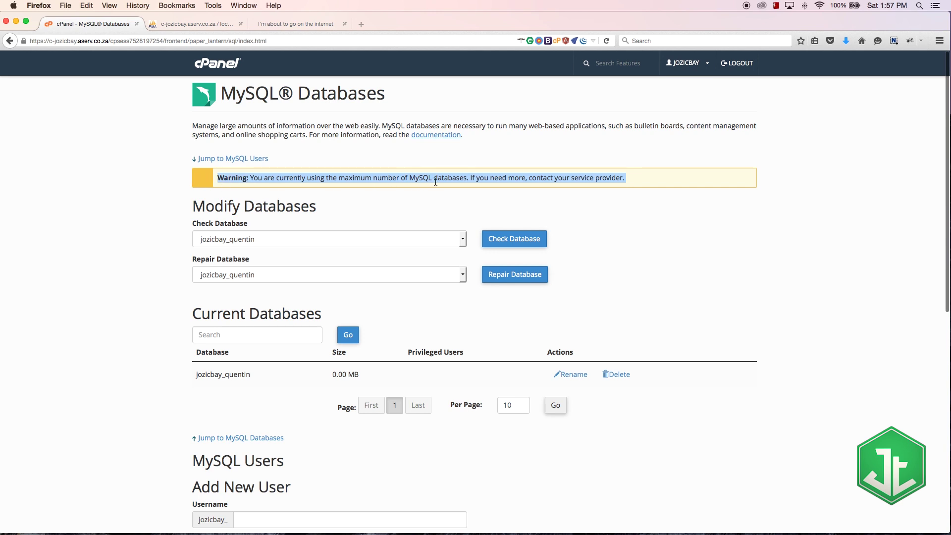
pyautogui.click(488, 183)
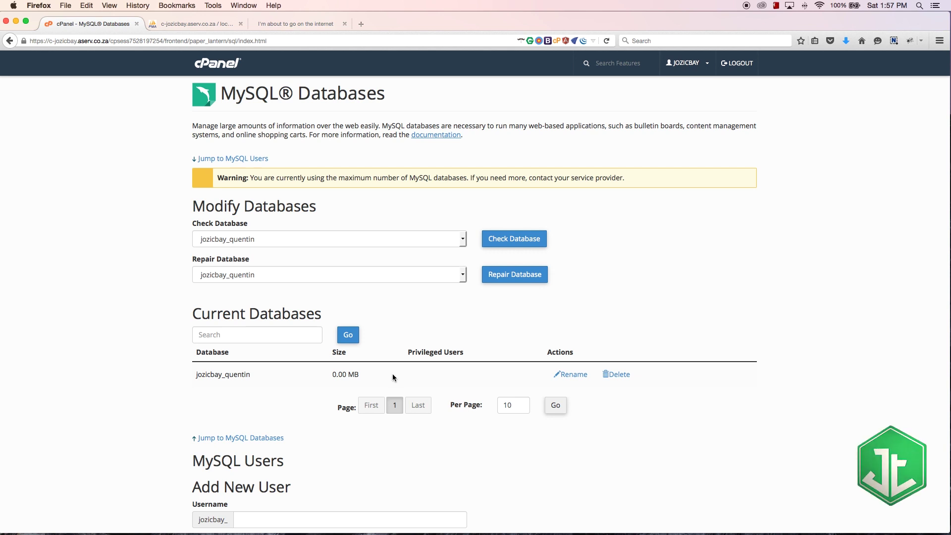
pyautogui.moveTo(392, 377); pyautogui.dragTo(188, 375)
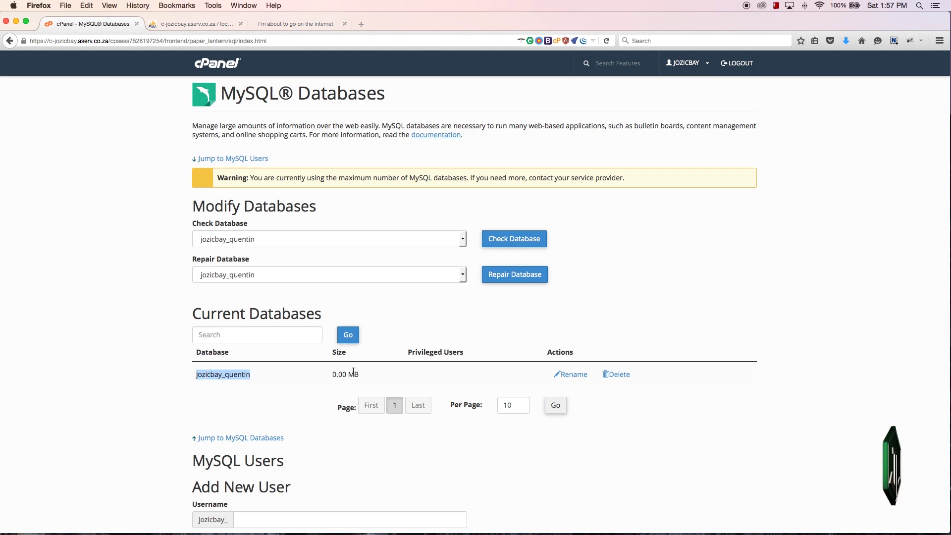
pyautogui.moveTo(332, 373); pyautogui.dragTo(364, 378)
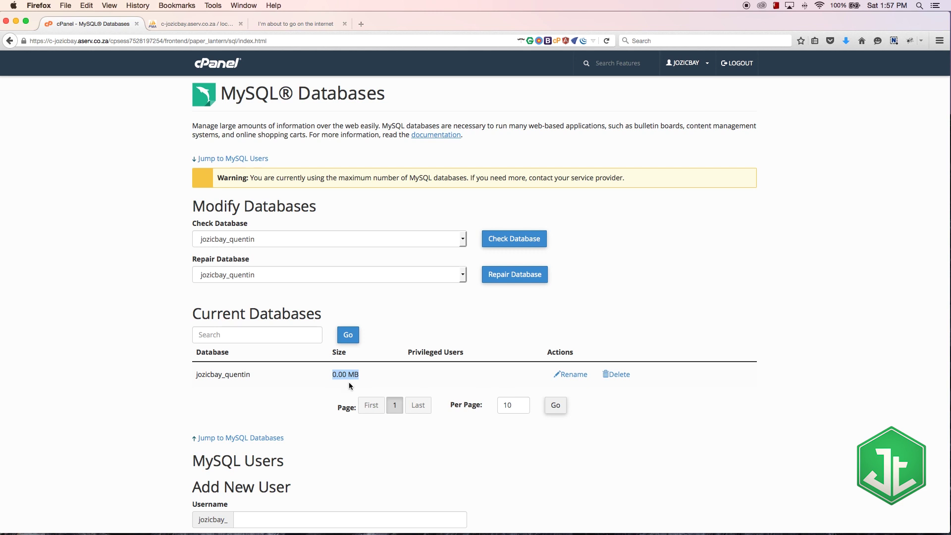
pyautogui.click(422, 373)
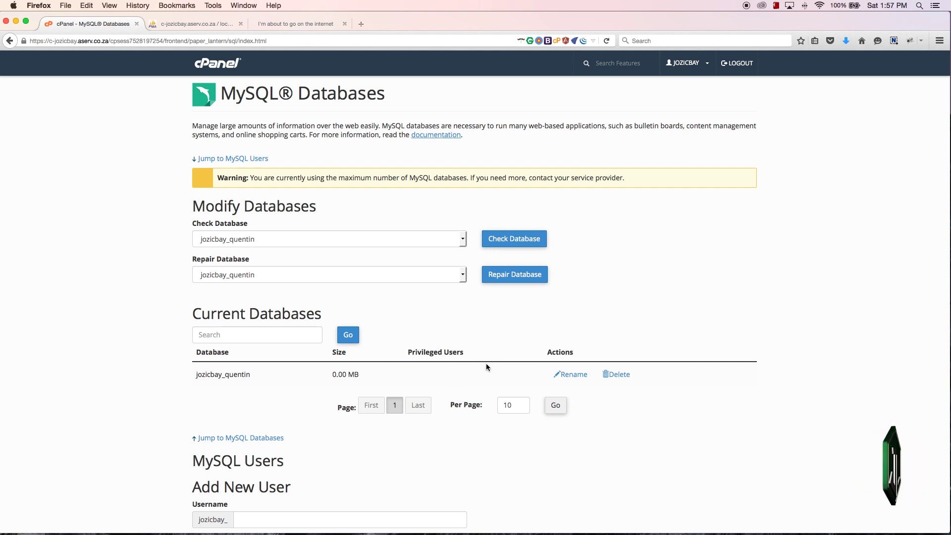
# Enter 'user' as the new MySQL username
pyautogui.scroll(-8, 414, 358)
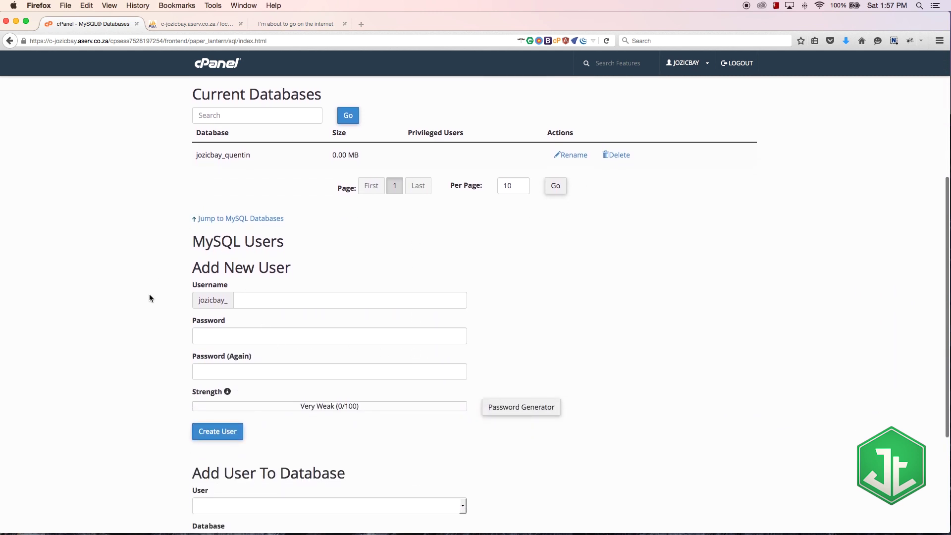
pyautogui.click(256, 298)
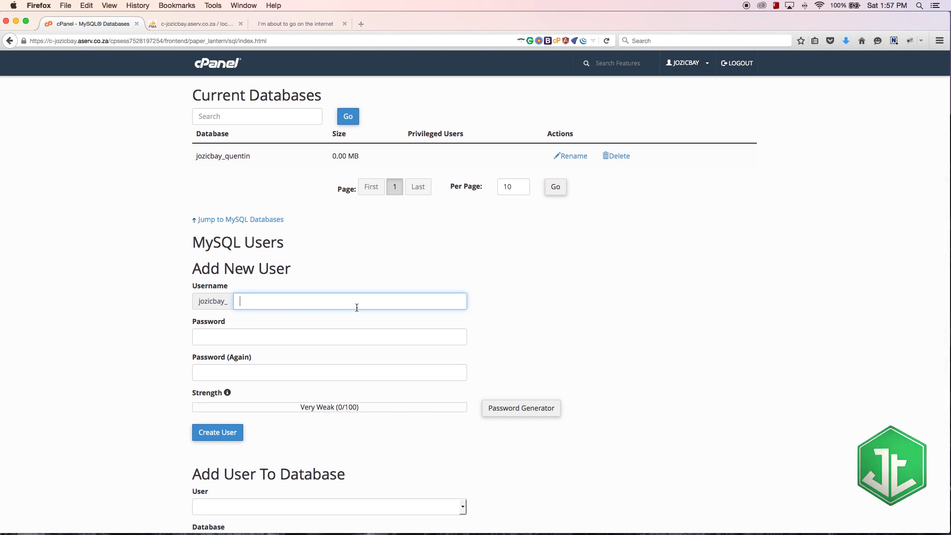
pyautogui.write('user')
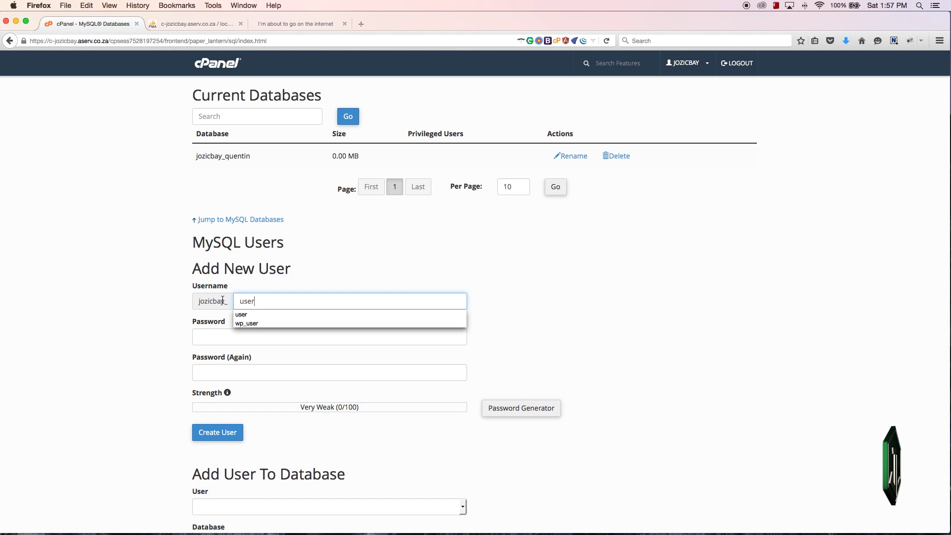
pyautogui.click(337, 280)
# Apply a generated strong password, confirm it was copied, and create jozicbay_user
pyautogui.click(238, 336)
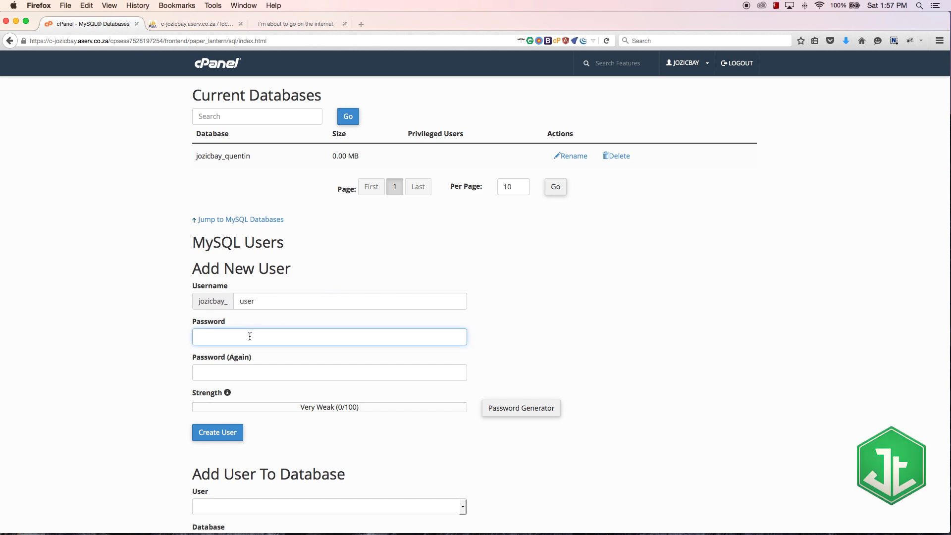
pyautogui.click(515, 410)
pyautogui.moveTo(461, 259); pyautogui.dragTo(365, 260)
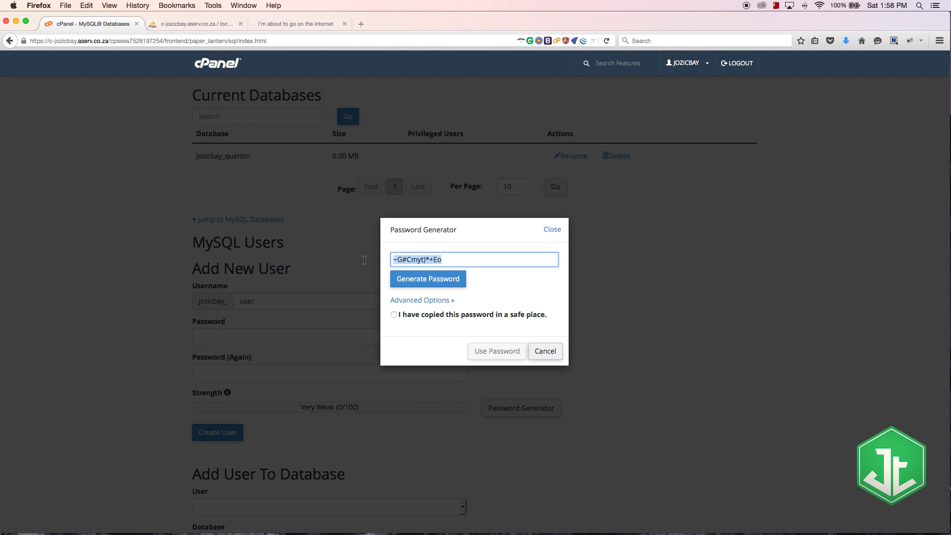
pyautogui.click(394, 314)
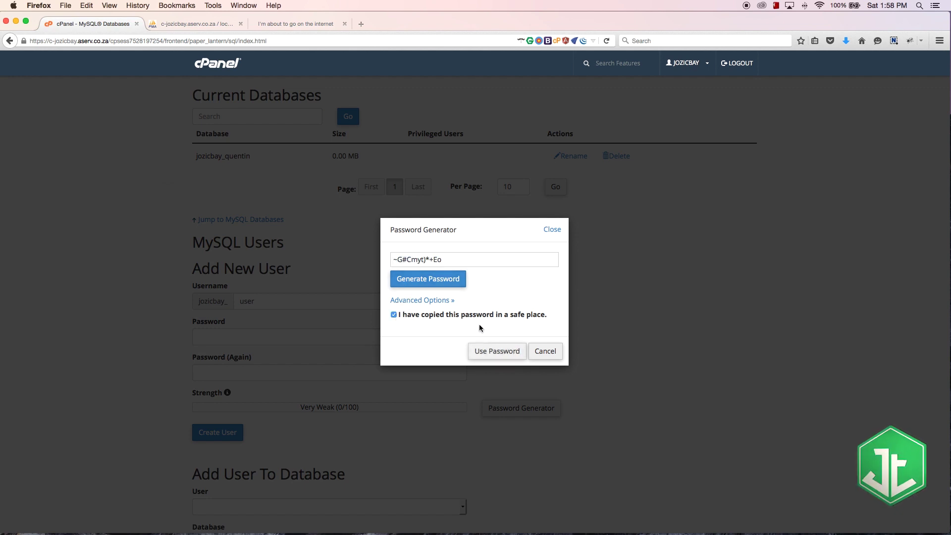
pyautogui.click(494, 352)
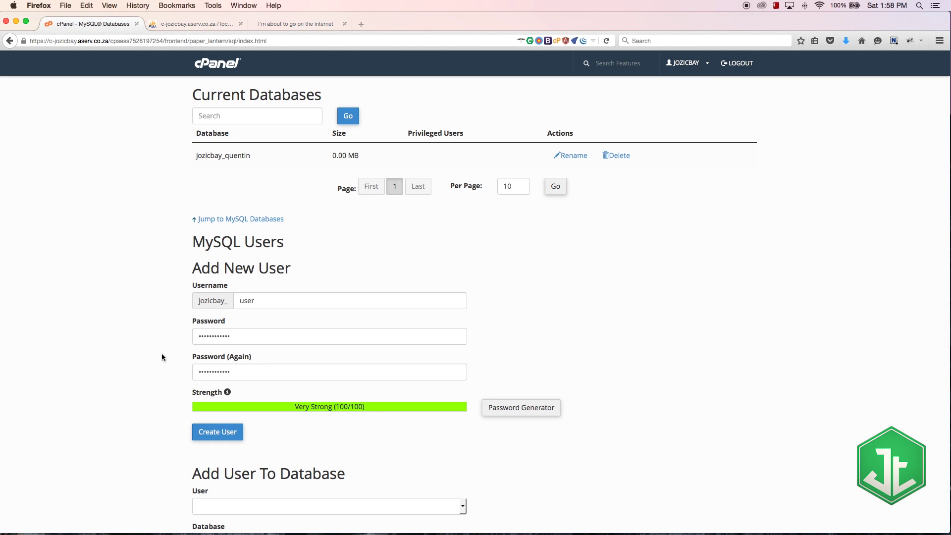
pyautogui.scroll(-5, 219, 370)
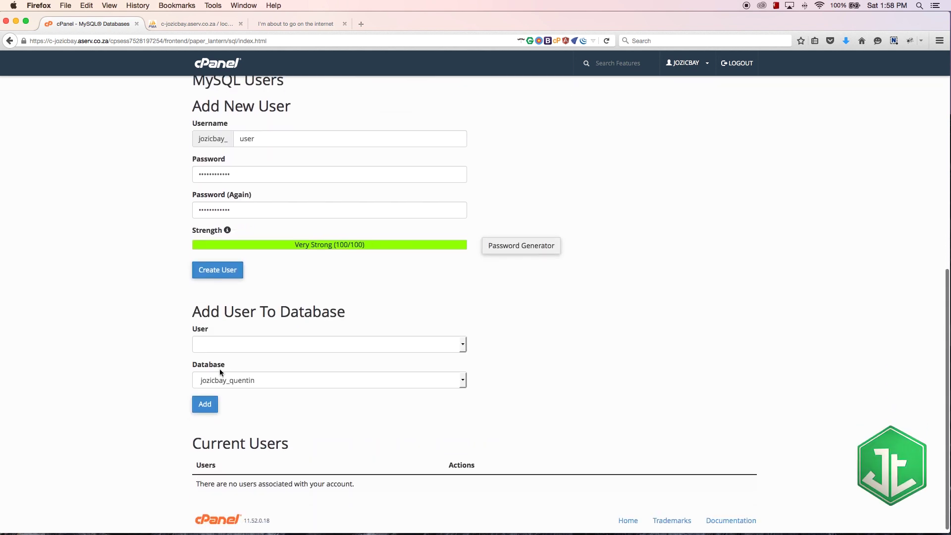
pyautogui.click(226, 267)
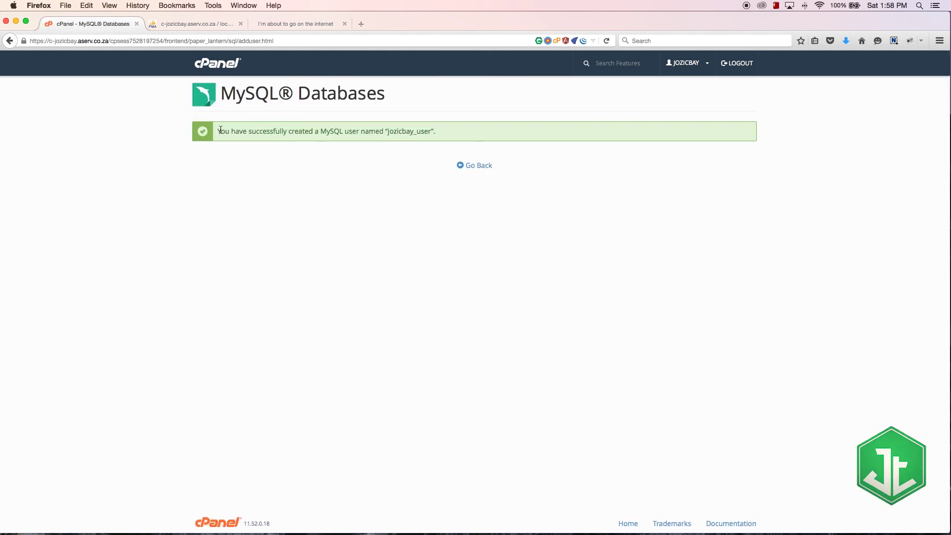
pyautogui.moveTo(219, 129); pyautogui.dragTo(414, 134)
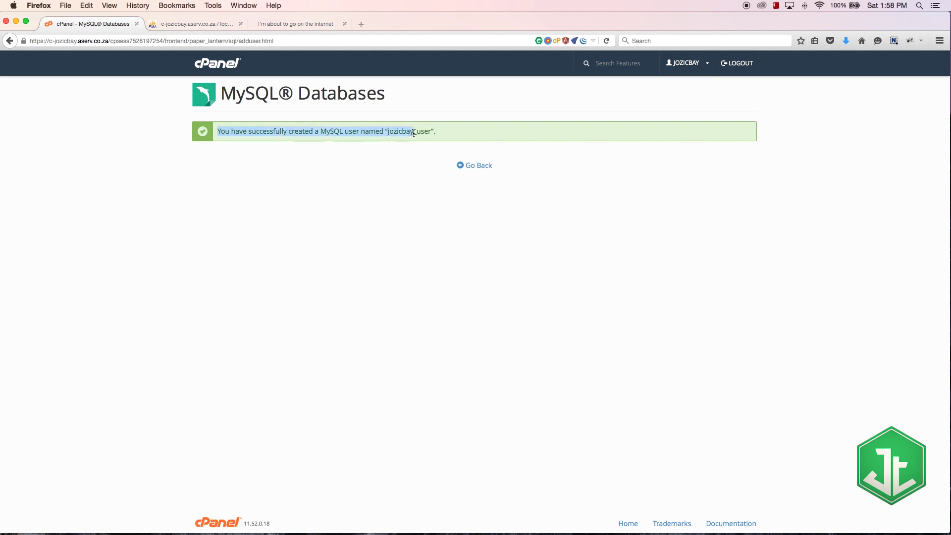
# Return to MySQL Databases and locate jozicbay_quentin and the Add User To Database section
pyautogui.click(470, 163)
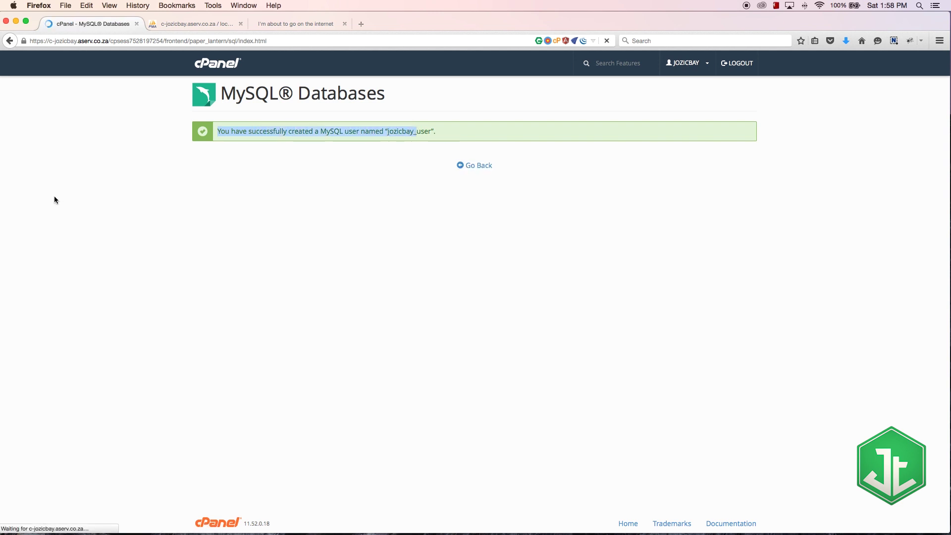
pyautogui.scroll(-5, 123, 240)
pyautogui.scroll(4, 123, 237)
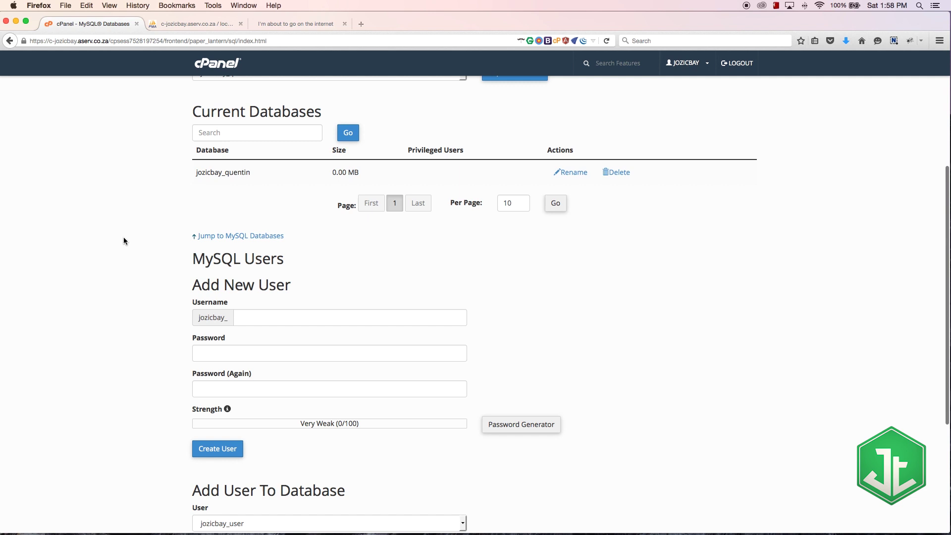
pyautogui.scroll(-3, 123, 236)
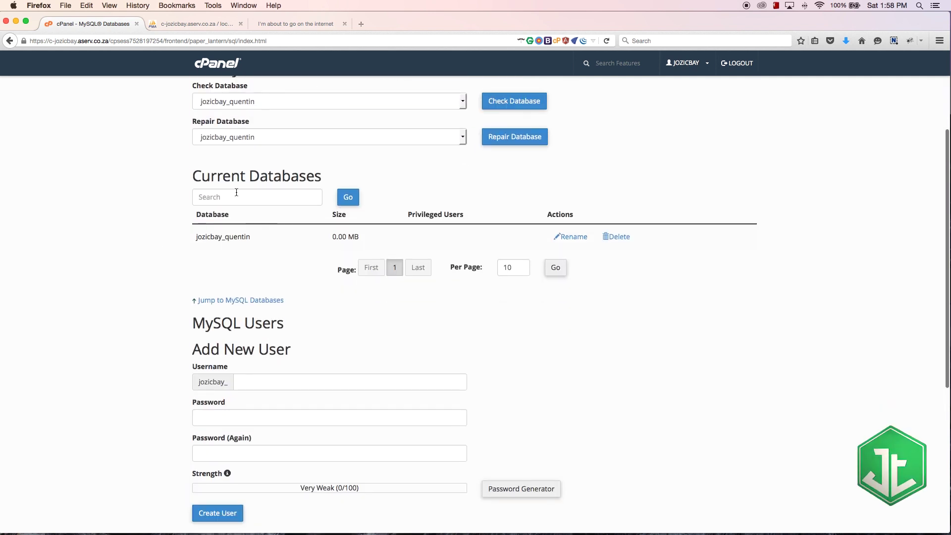
pyautogui.scroll(3, 272, 193)
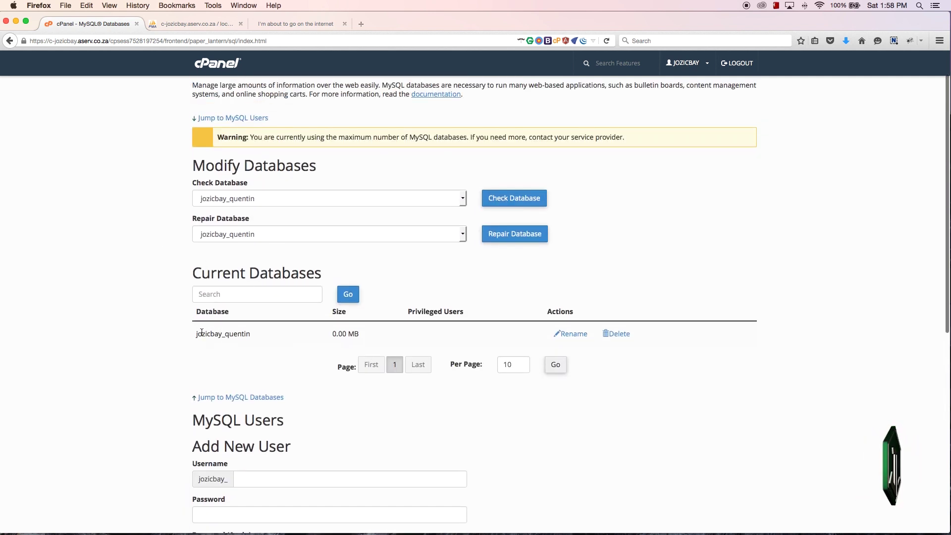
pyautogui.moveTo(202, 332); pyautogui.dragTo(264, 335)
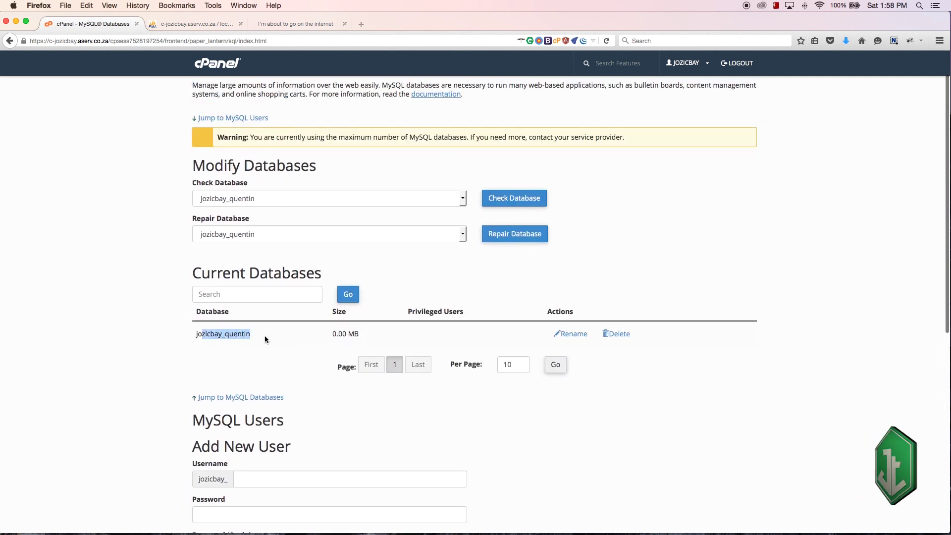
pyautogui.click(479, 328)
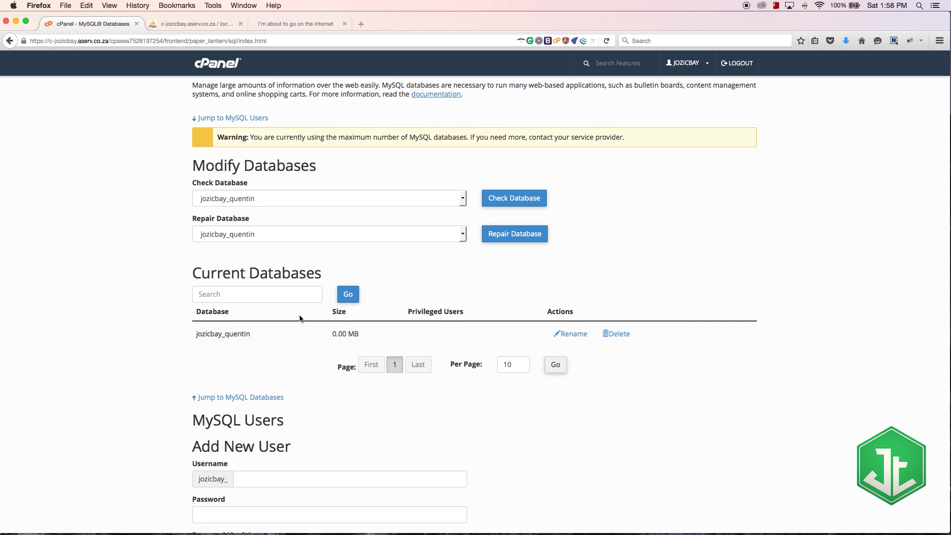
pyautogui.scroll(-10, 99, 279)
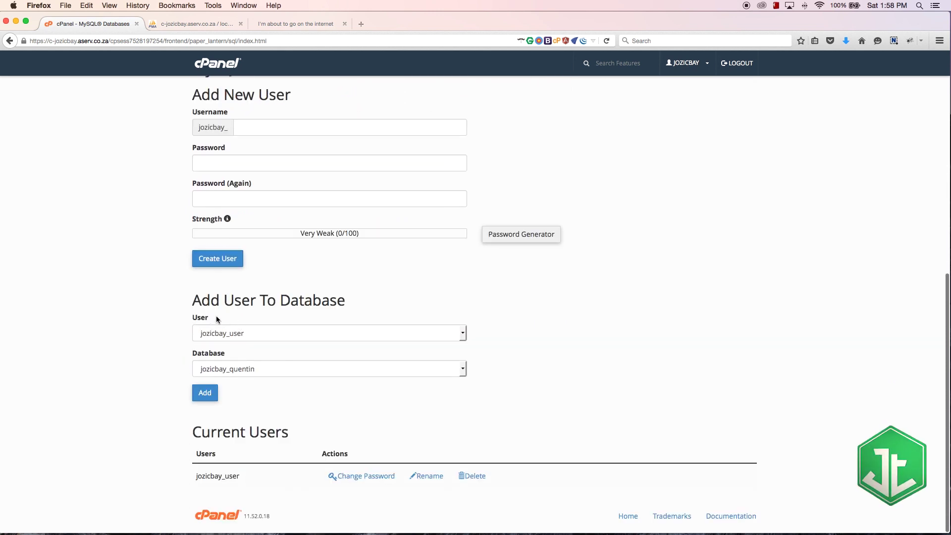
pyautogui.moveTo(191, 304); pyautogui.dragTo(339, 302)
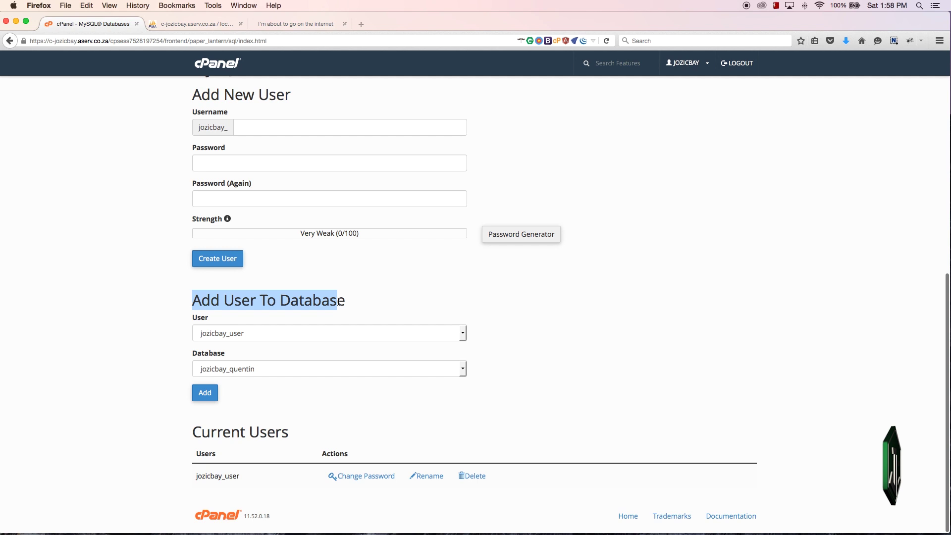
# Add user jozicbay_user to database jozicbay_quentin
pyautogui.click(199, 317)
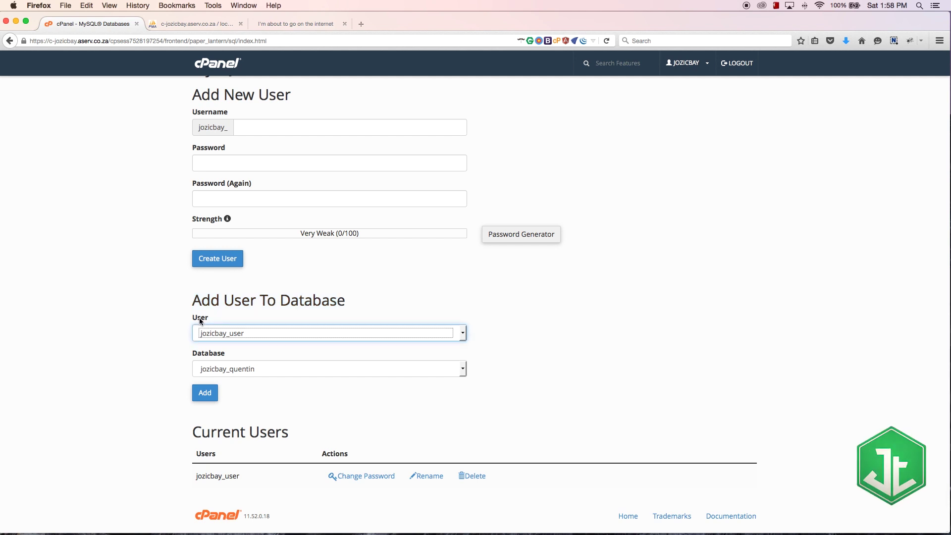
pyautogui.click(202, 352)
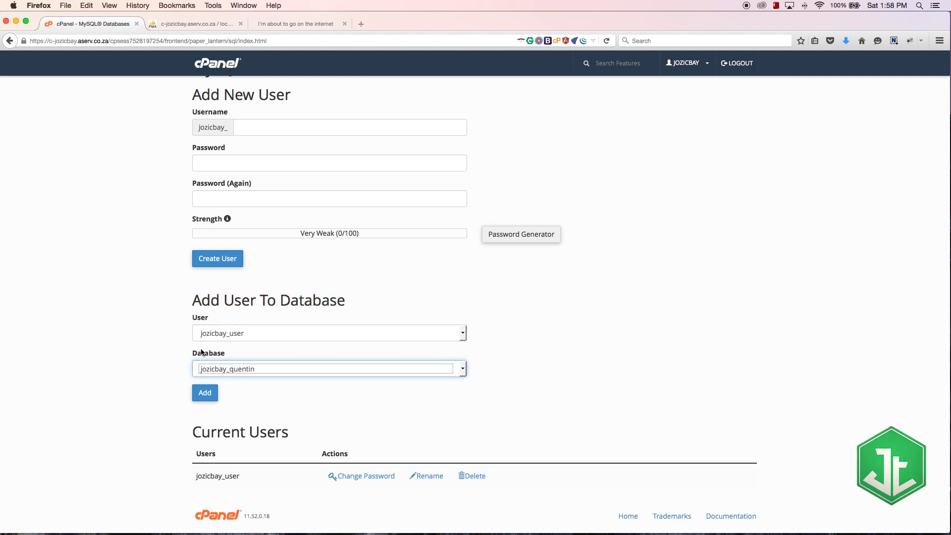
pyautogui.click(232, 333)
pyautogui.click(236, 347)
pyautogui.click(243, 369)
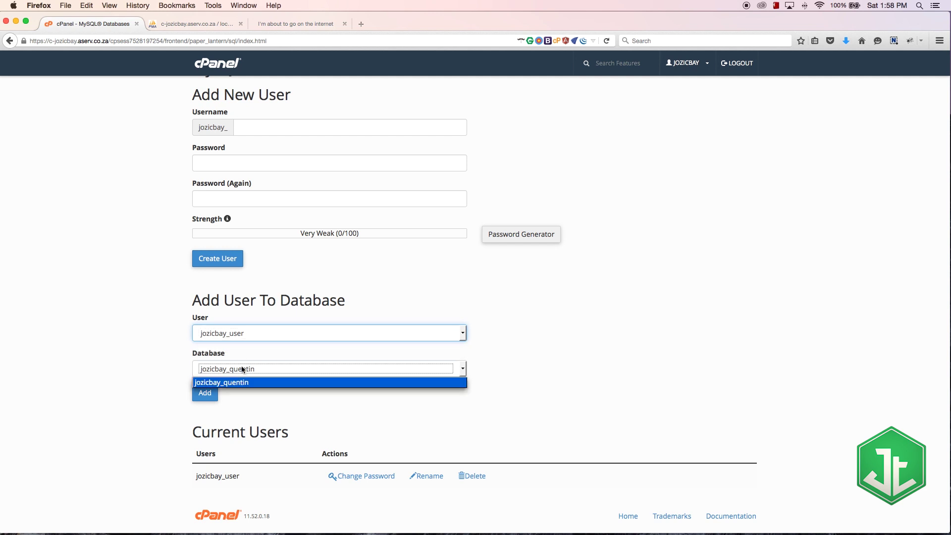
pyautogui.click(248, 382)
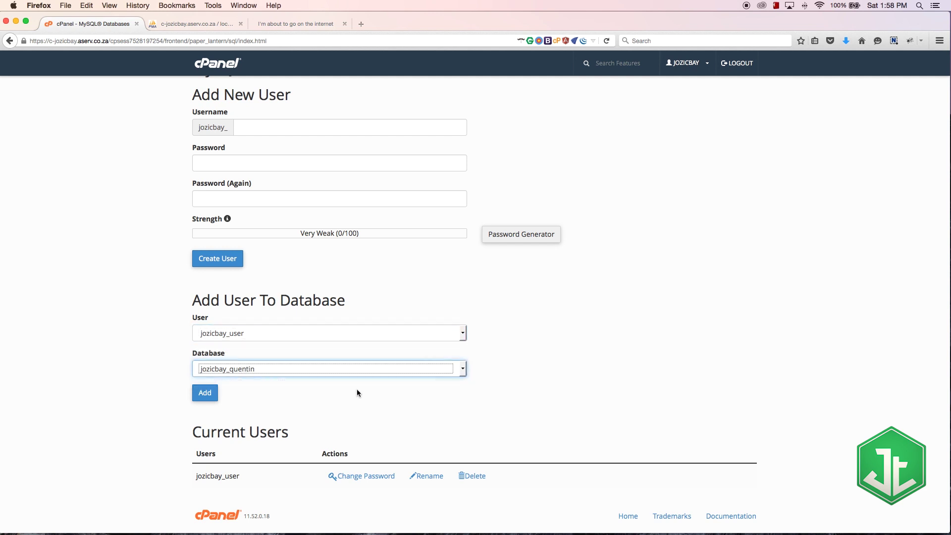
pyautogui.click(205, 392)
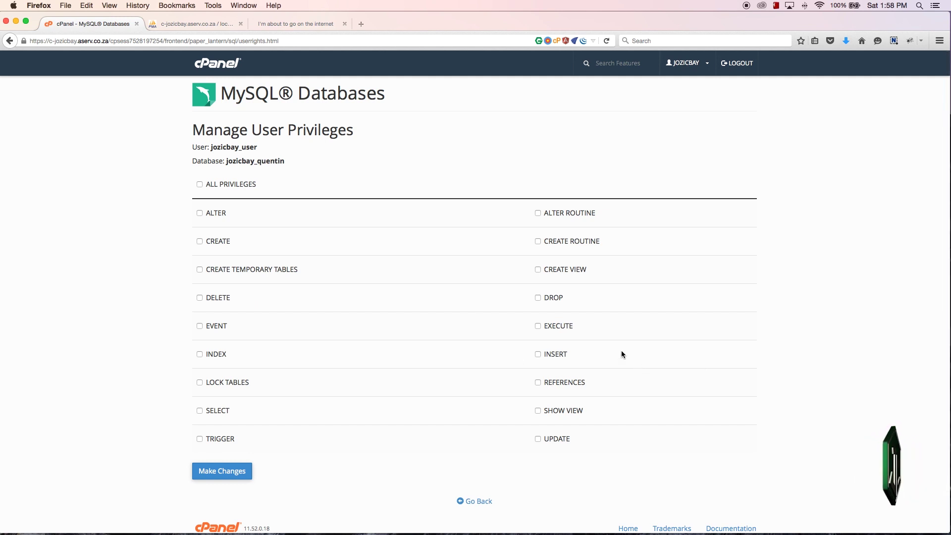
# Grant jozicbay_user ALL PRIVILEGES on jozicbay_quentin and save the changes
pyautogui.moveTo(254, 147); pyautogui.dragTo(230, 150)
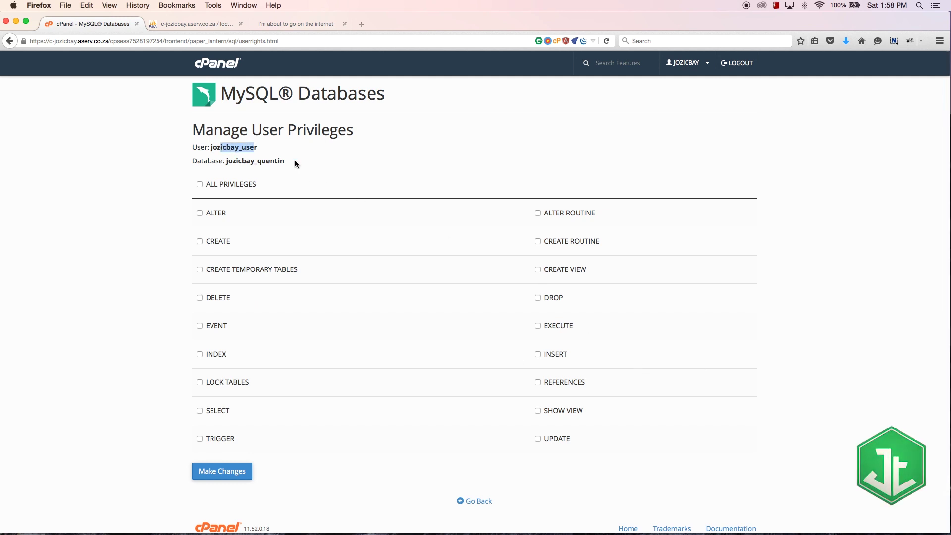
pyautogui.moveTo(285, 161); pyautogui.dragTo(236, 161)
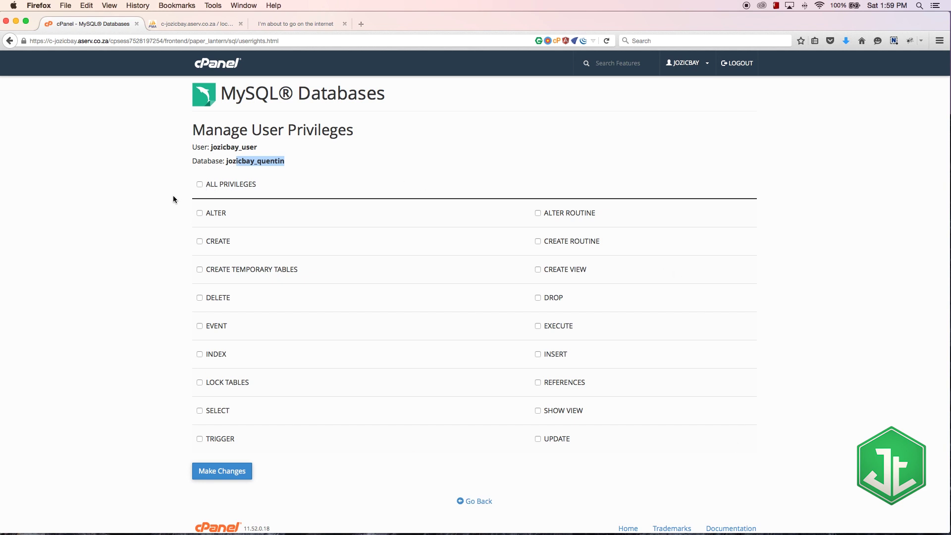
pyautogui.click(200, 214)
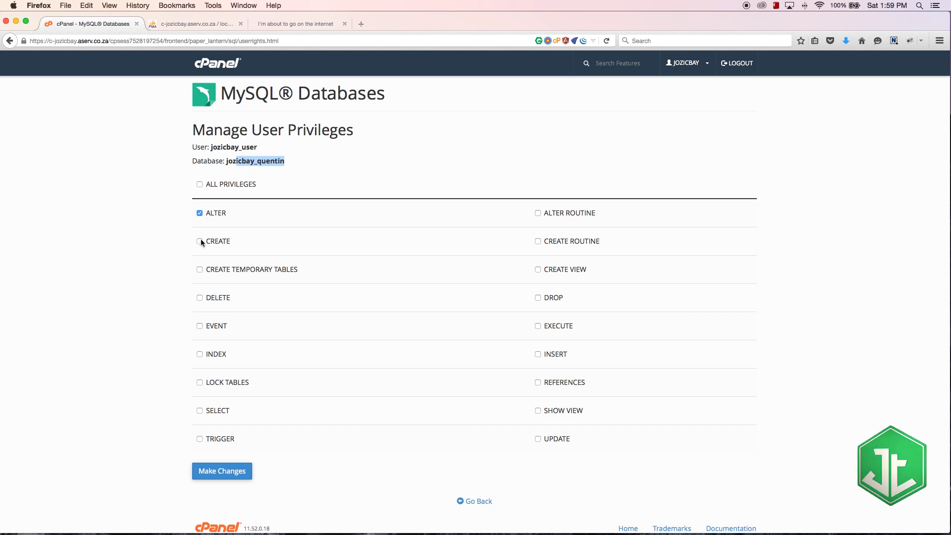
pyautogui.click(200, 242)
pyautogui.click(200, 269)
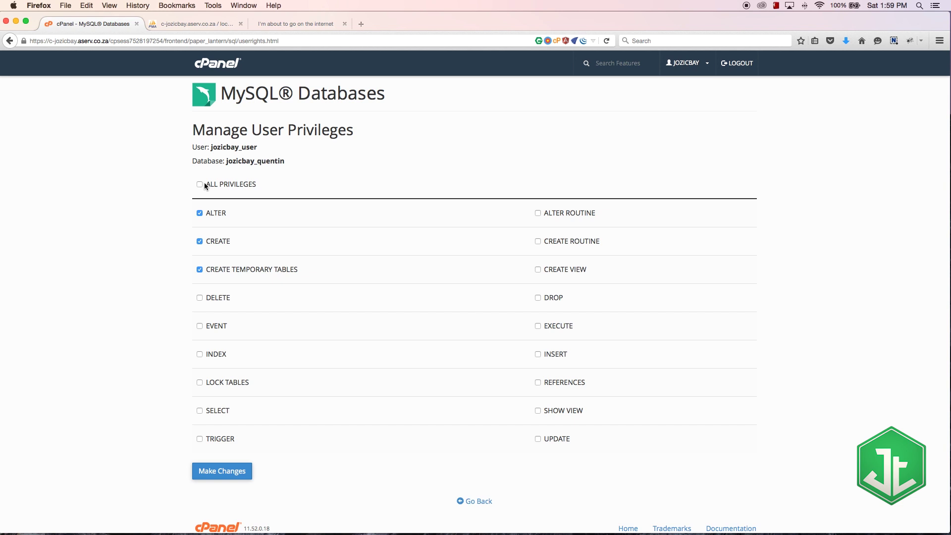
pyautogui.click(201, 184)
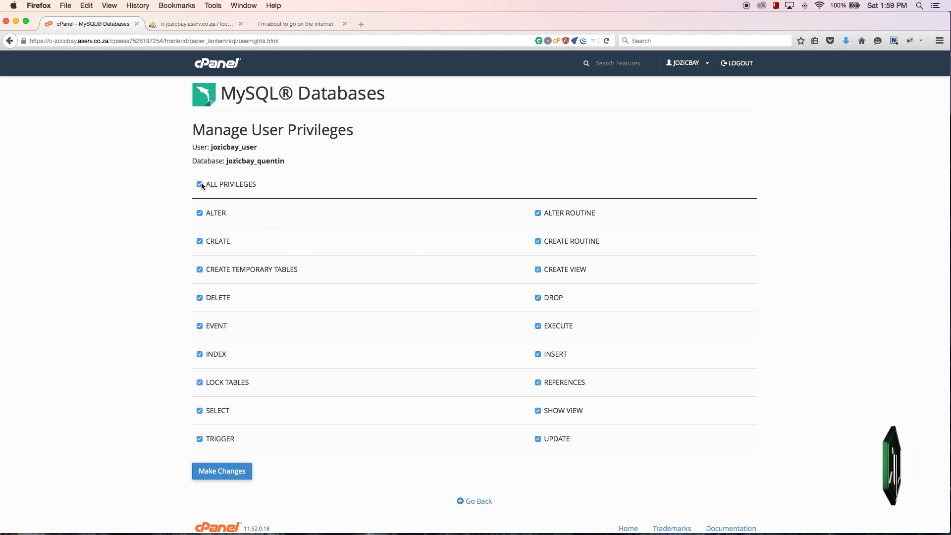
pyautogui.click(232, 472)
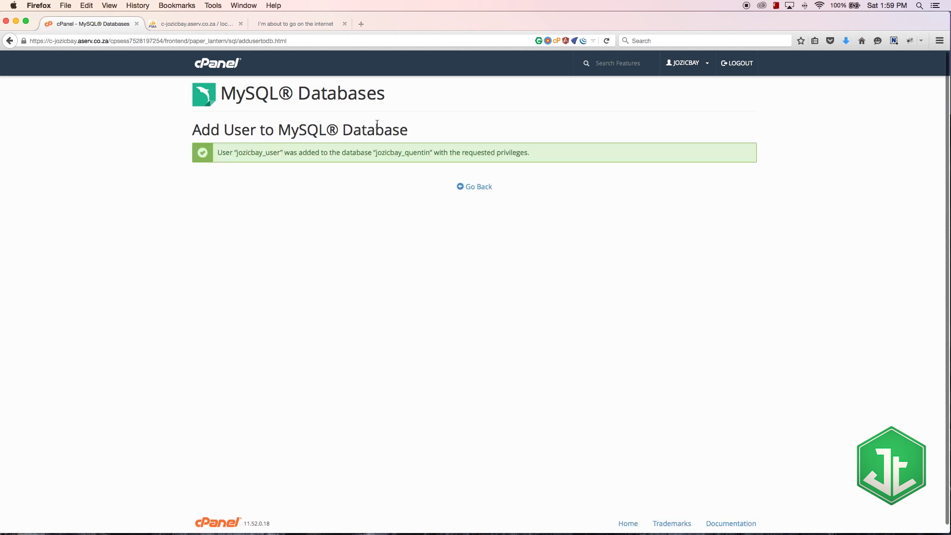
# Note the user and database in the success message, go back, and sort Current Users by username
pyautogui.moveTo(235, 152); pyautogui.dragTo(281, 153)
pyautogui.moveTo(375, 152); pyautogui.dragTo(427, 153)
pyautogui.click(459, 187)
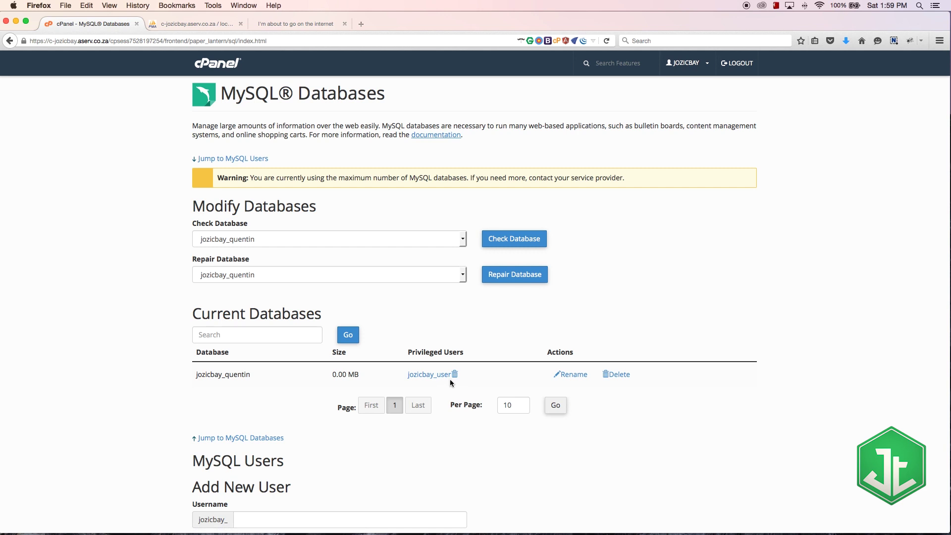
pyautogui.scroll(-8, 376, 352)
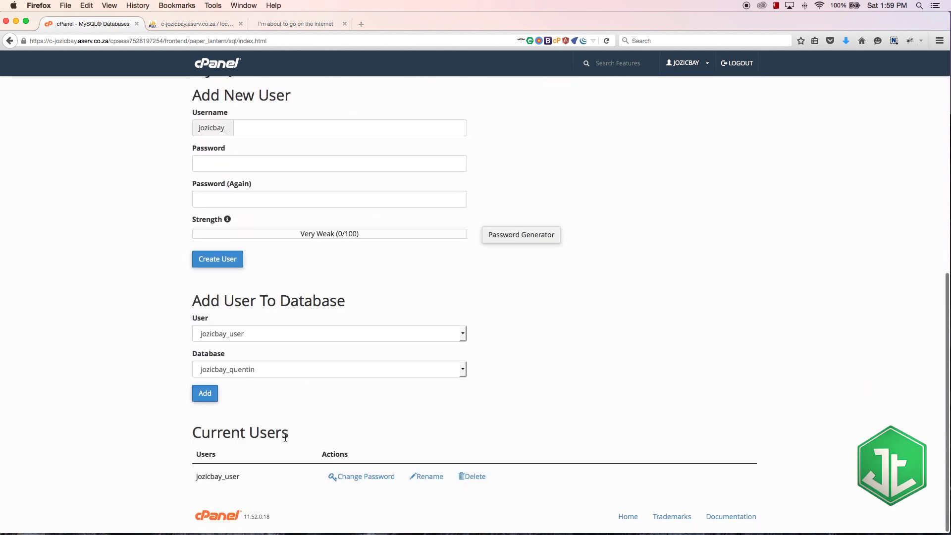
pyautogui.tripleClick(218, 433)
pyautogui.click(316, 462)
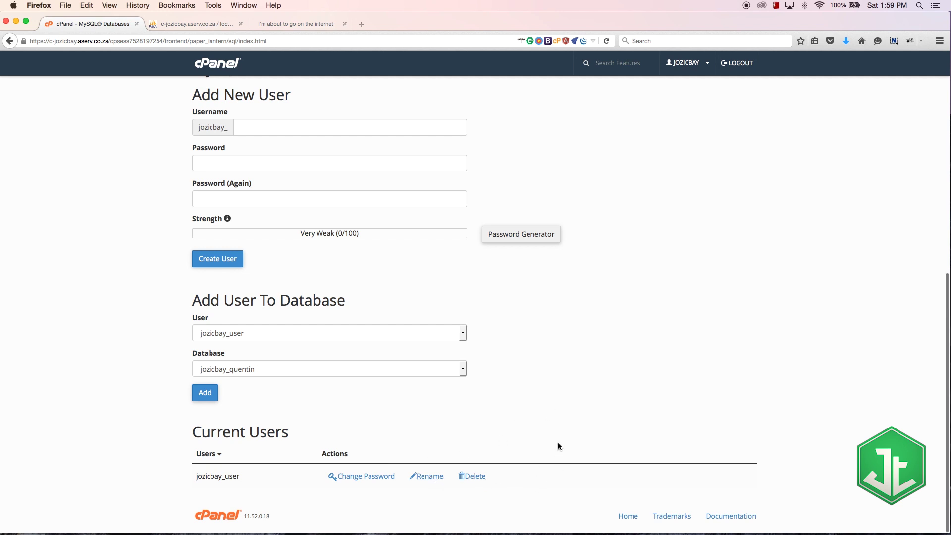
# Check jozicbay_quentin in Current Databases, confirming jozicbay_user as its privileged user
pyautogui.scroll(8, 562, 415)
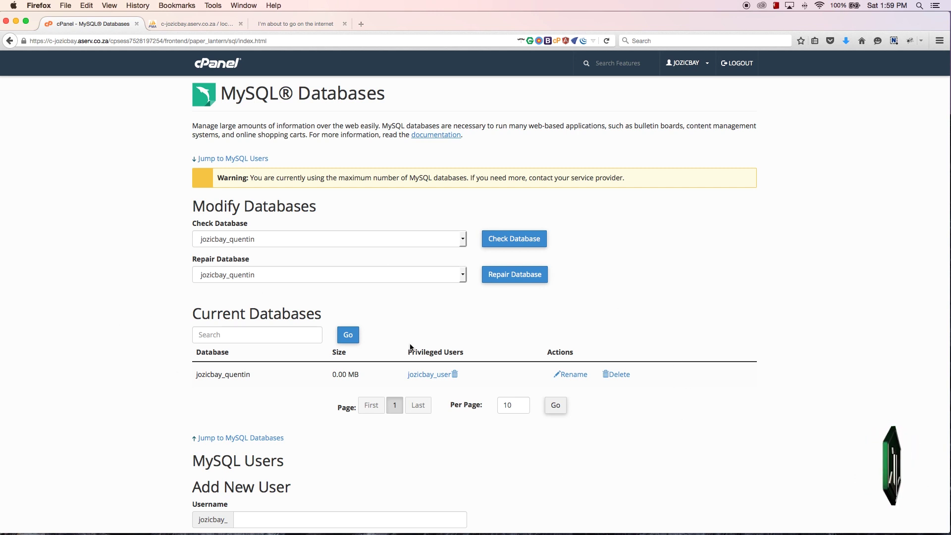
pyautogui.scroll(1, 403, 347)
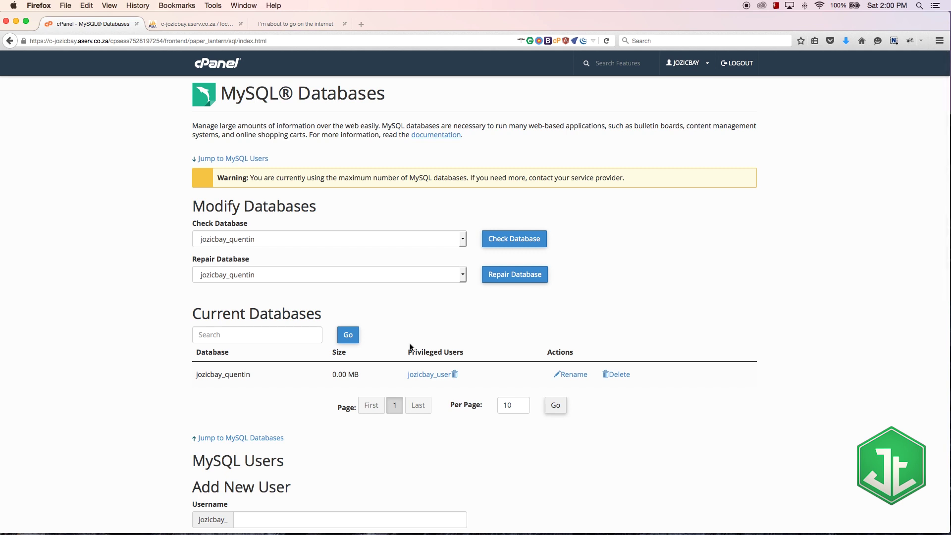
pyautogui.click(261, 241)
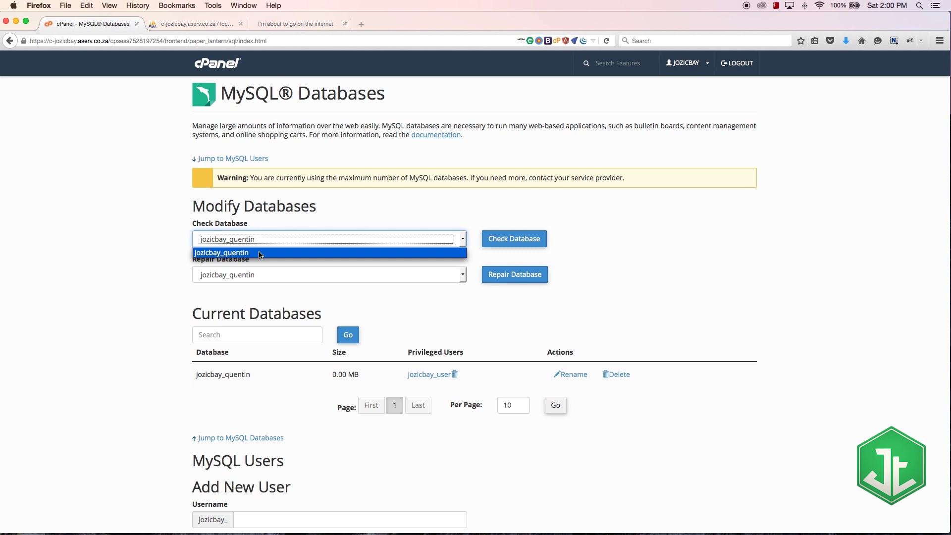
pyautogui.click(188, 346)
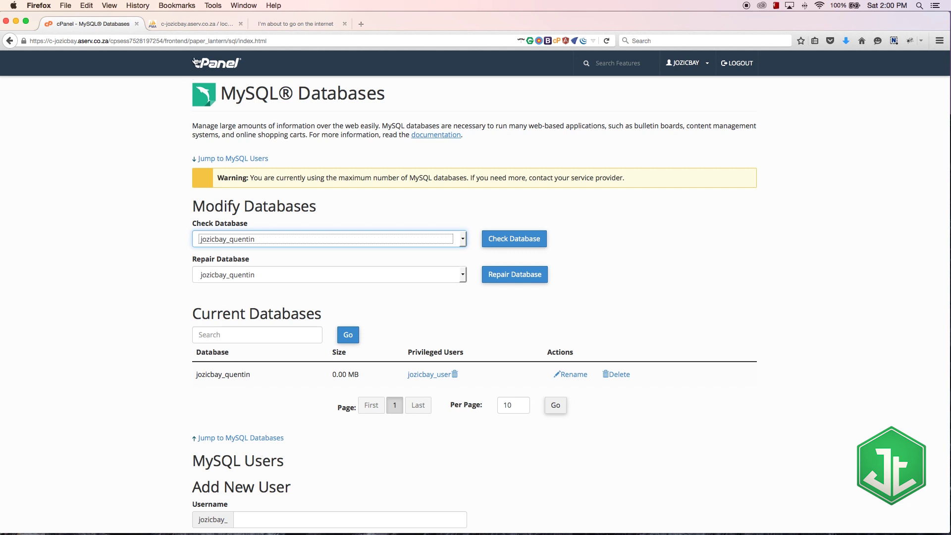
pyautogui.scroll(-1, 195, 57)
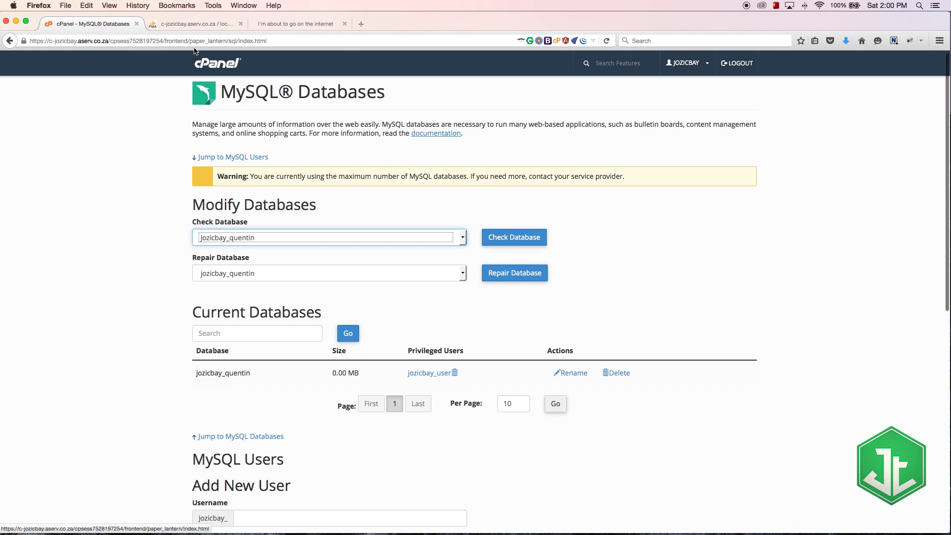
# Reload phpMyAdmin, then close it and return to the cPanel home page to reopen it
pyautogui.click(185, 24)
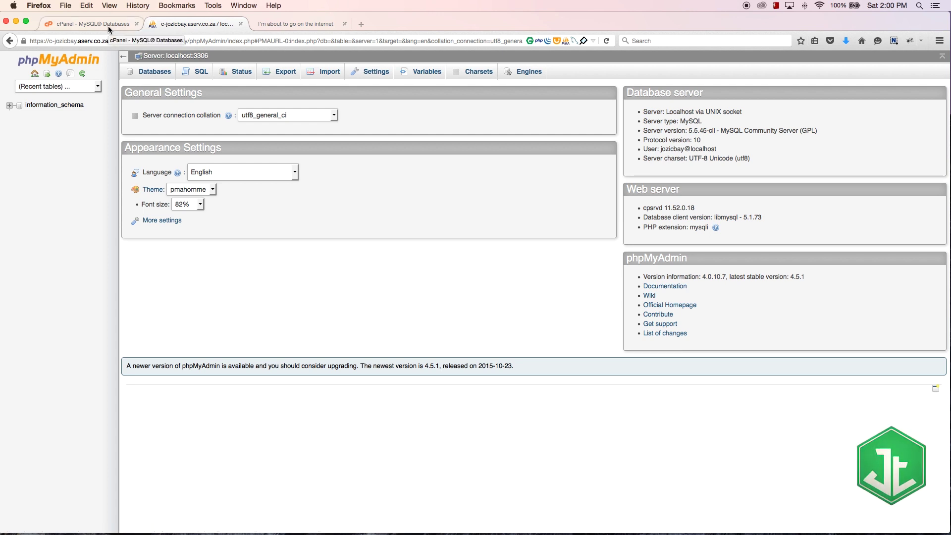
pyautogui.click(81, 62)
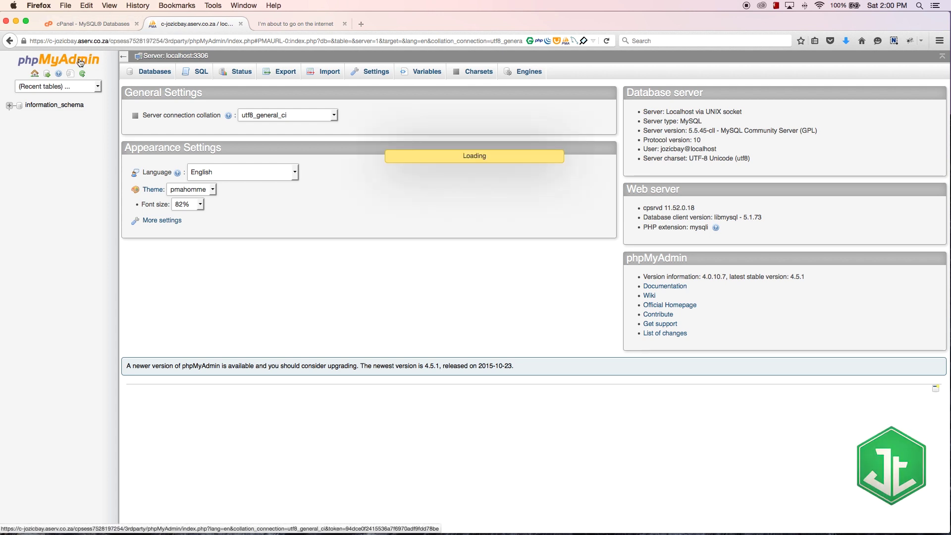
pyautogui.click(240, 24)
pyautogui.click(119, 30)
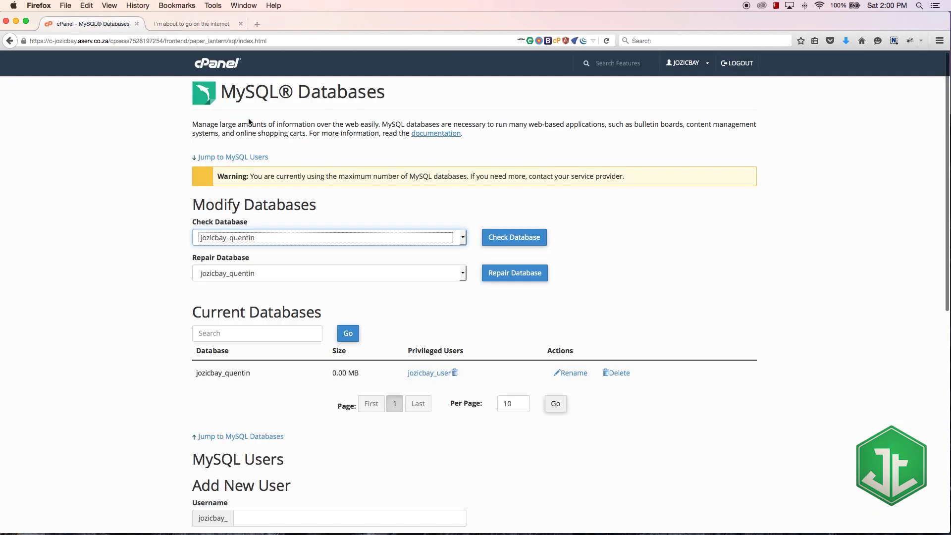
pyautogui.click(218, 74)
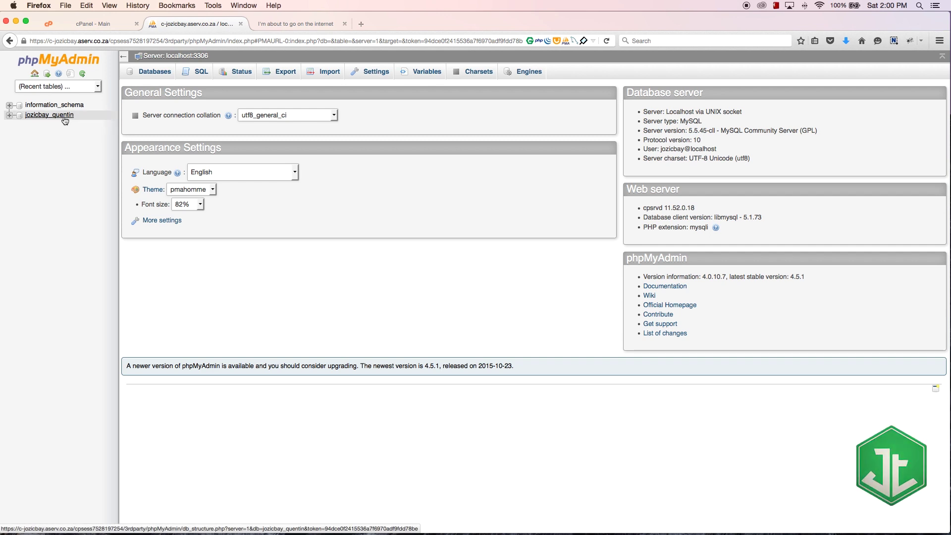
# Expand jozicbay_quentin in phpMyAdmin's left navigation tree
pyautogui.click(9, 115)
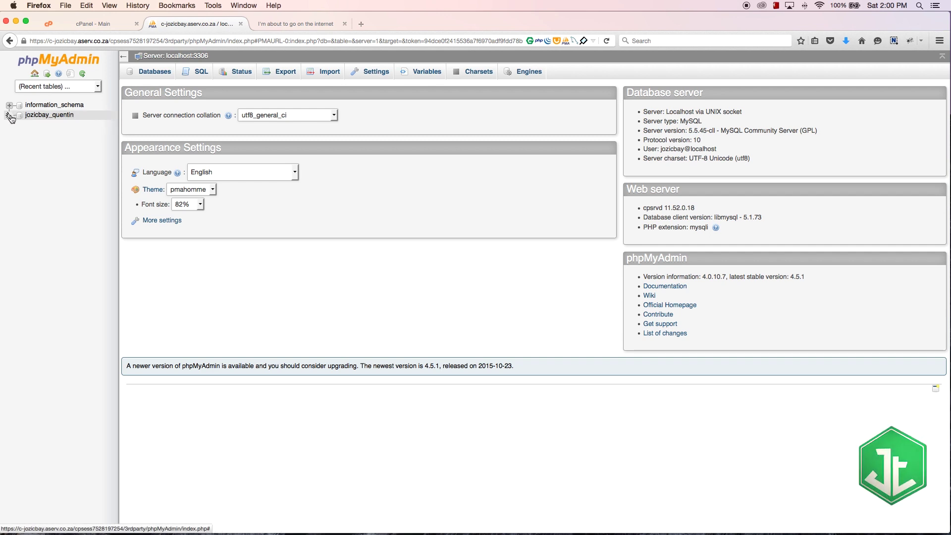